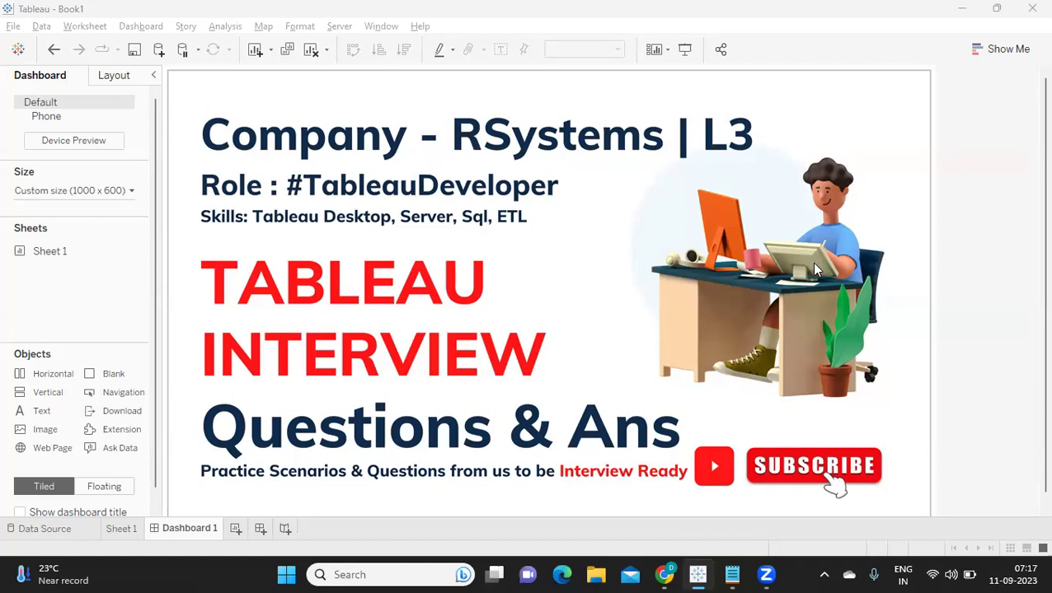
Bring up the '3rd Round' Notepad notes and highlight the four numbered interview tasks
{"action": "mouse_move", "coordinate": [732, 577]}
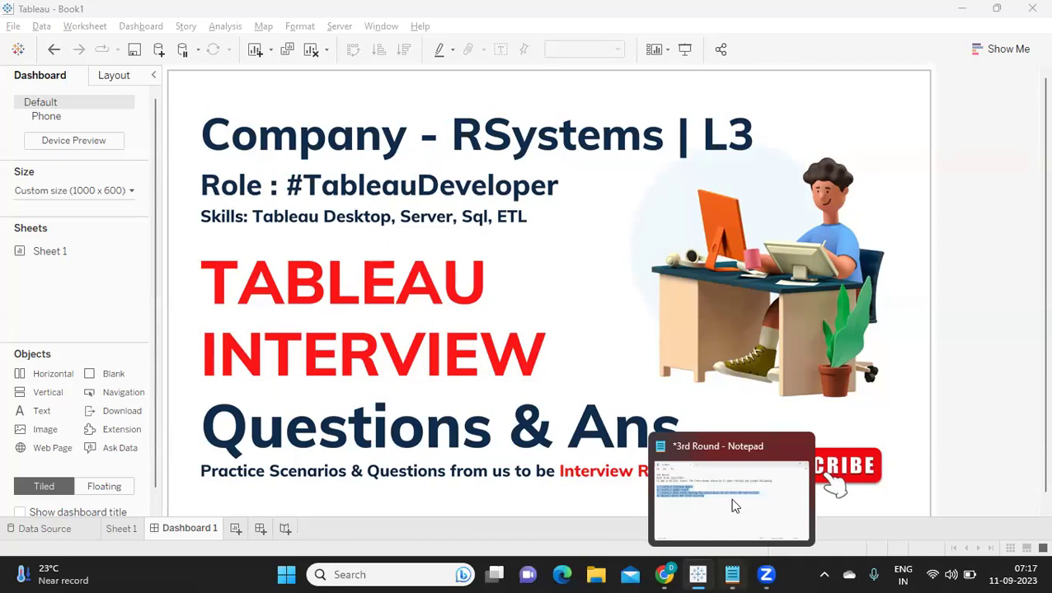
{"action": "left_click", "coordinate": [735, 477]}
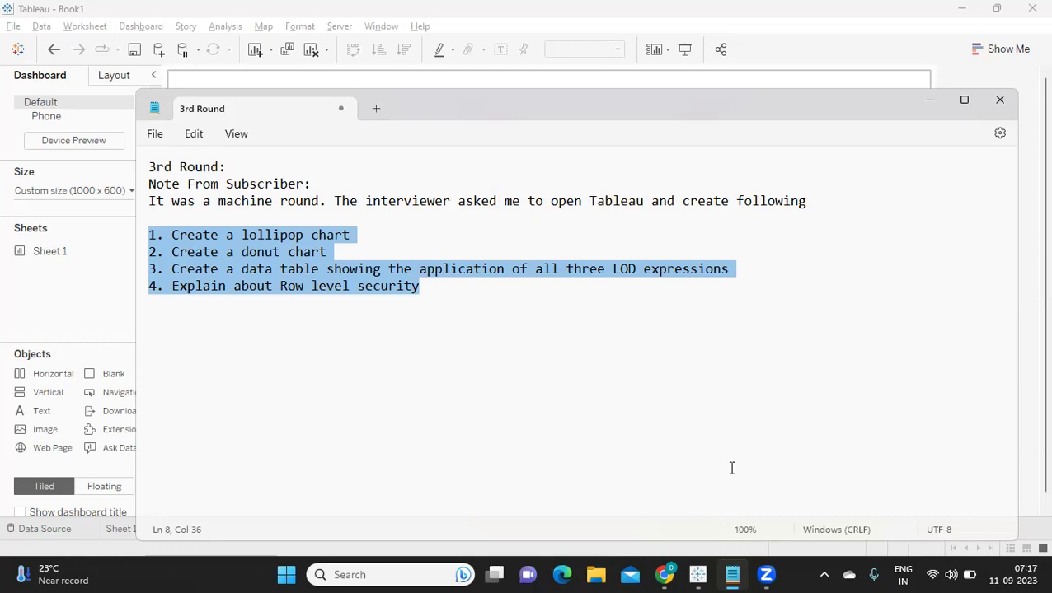
{"action": "left_click", "coordinate": [521, 338]}
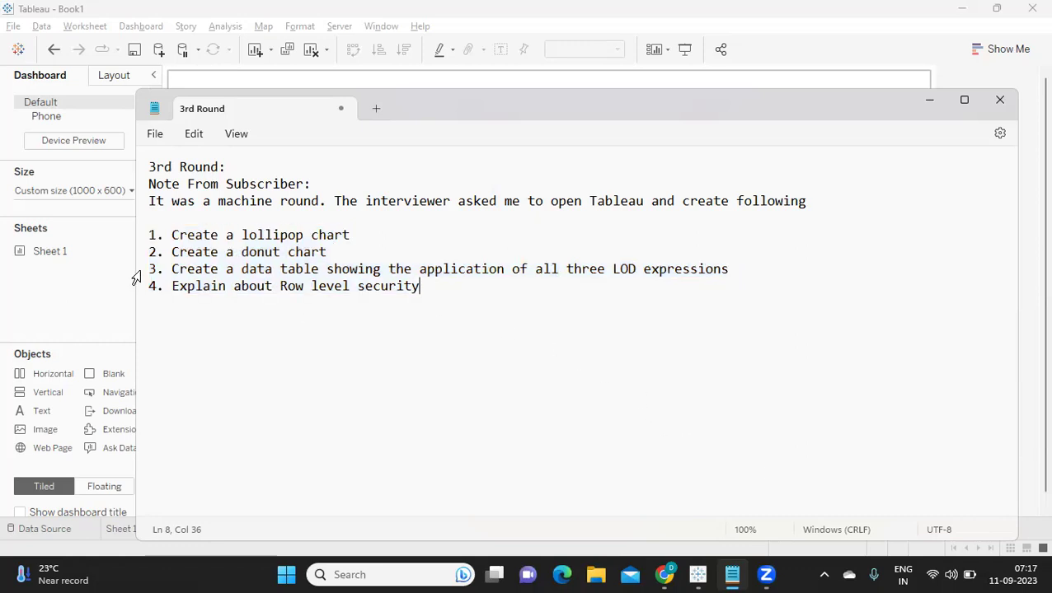
{"action": "left_click_drag", "start_coordinate": [149, 235], "coordinate": [555, 304]}
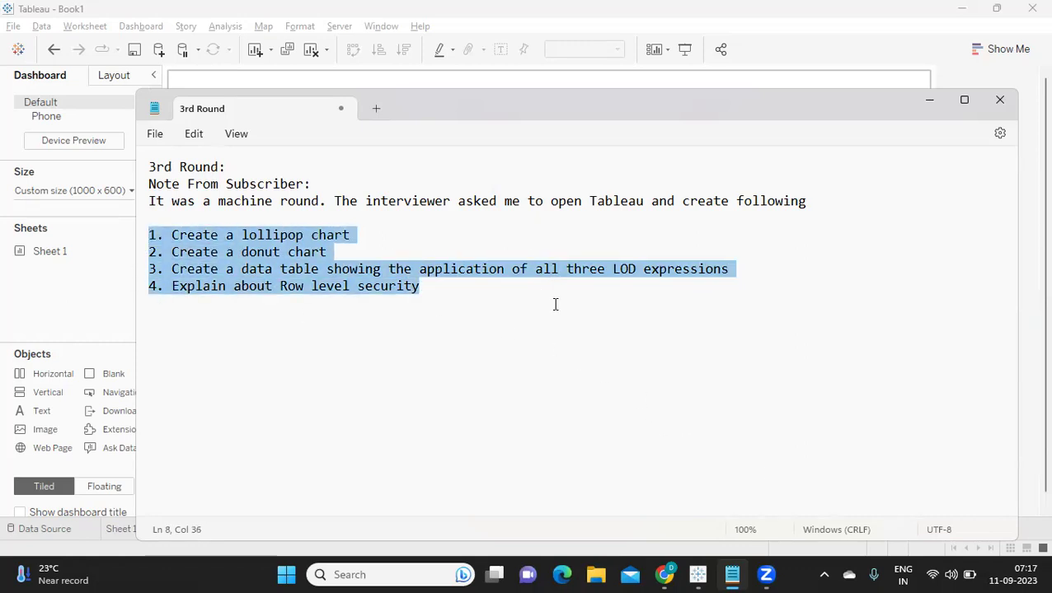
{"action": "left_click", "coordinate": [442, 369]}
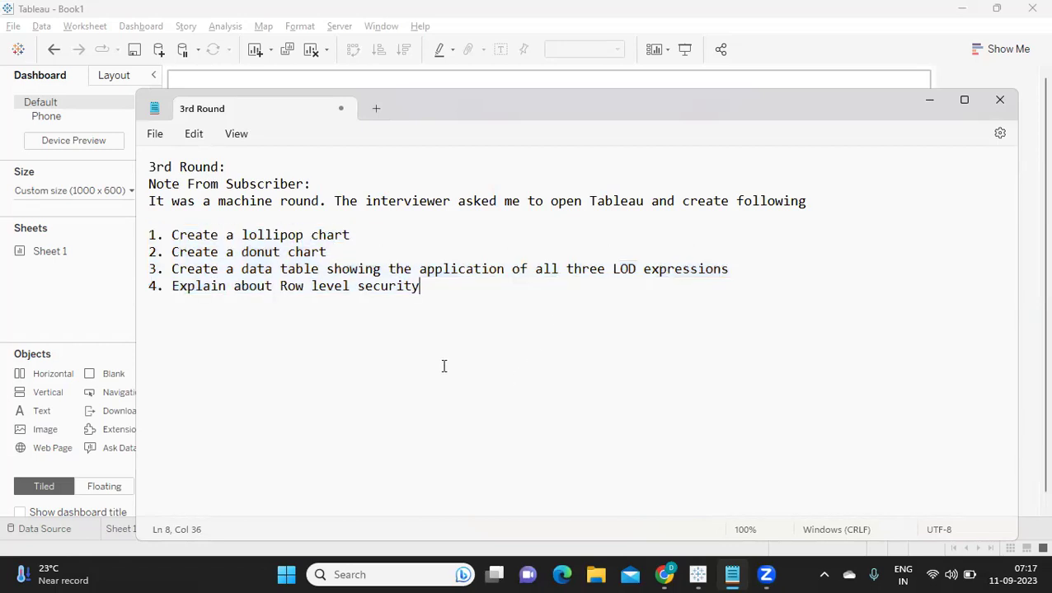
{"action": "left_click_drag", "start_coordinate": [179, 235], "coordinate": [783, 268]}
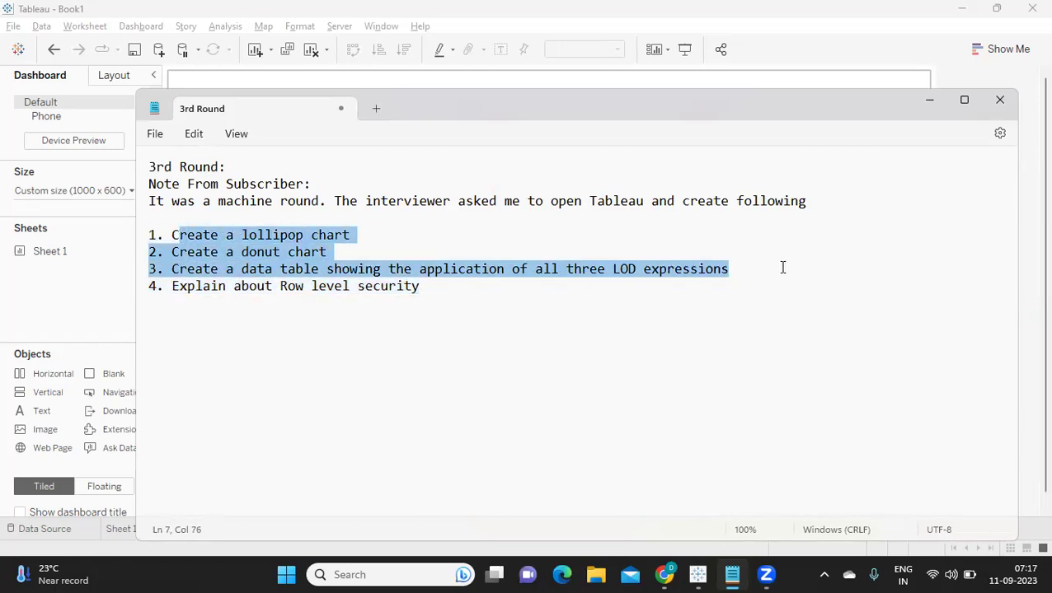
Read through each task: lollipop chart, donut chart, LOD expressions and row-level security
{"action": "double_click", "coordinate": [279, 235]}
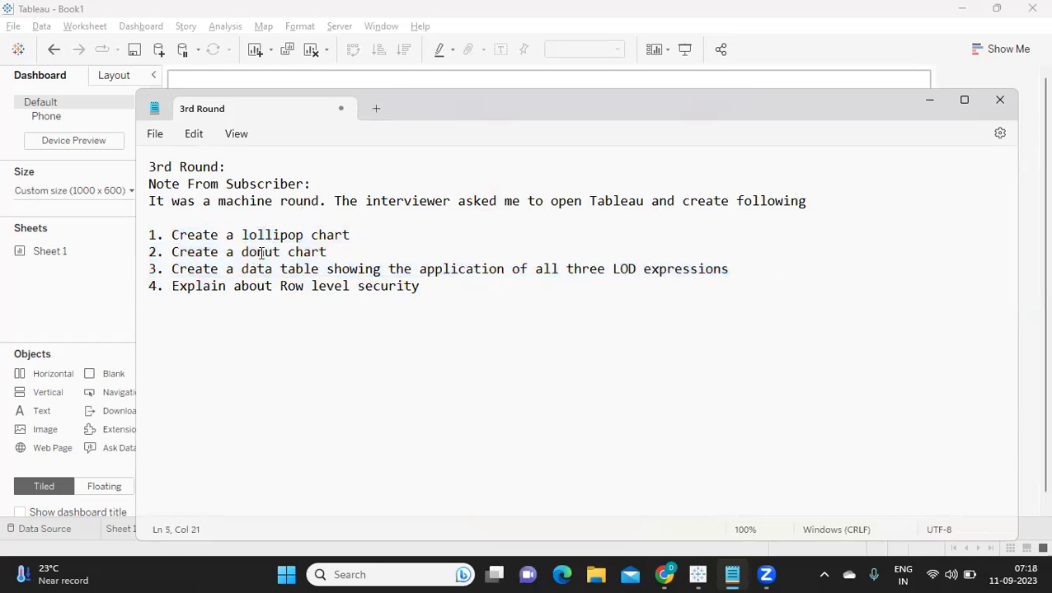
{"action": "double_click", "coordinate": [262, 252]}
{"action": "left_click_drag", "start_coordinate": [188, 272], "coordinate": [432, 284]}
{"action": "left_click_drag", "start_coordinate": [535, 275], "coordinate": [732, 276]}
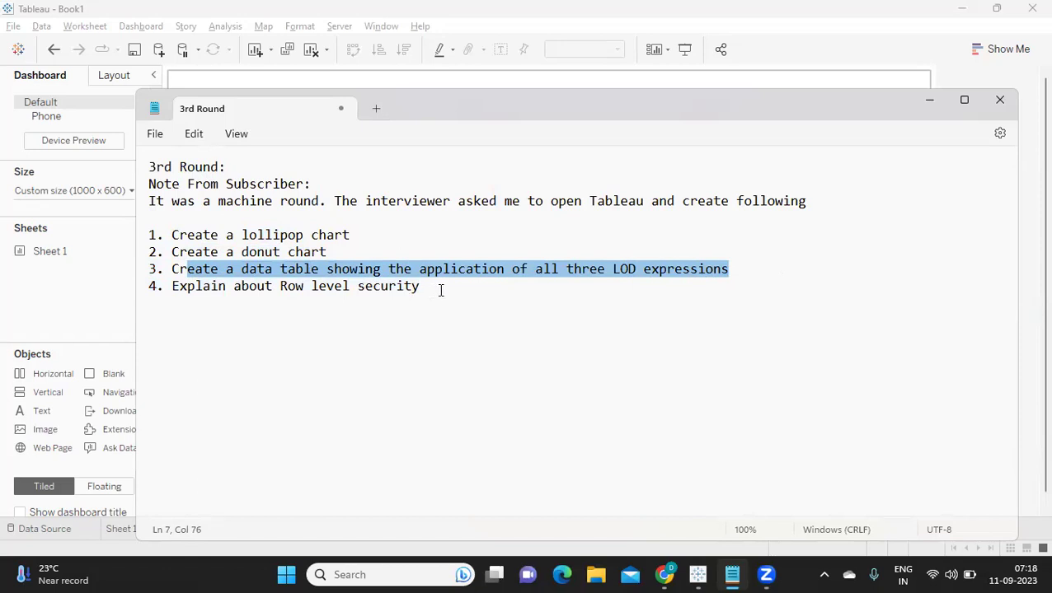
{"action": "left_click_drag", "start_coordinate": [440, 290], "coordinate": [178, 287]}
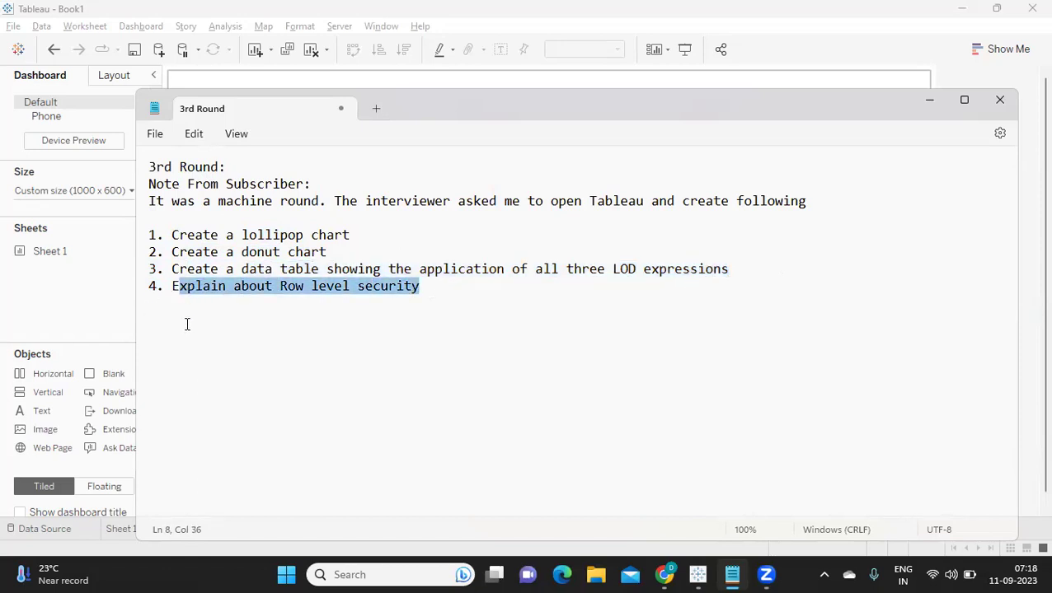
{"action": "left_click", "coordinate": [186, 322]}
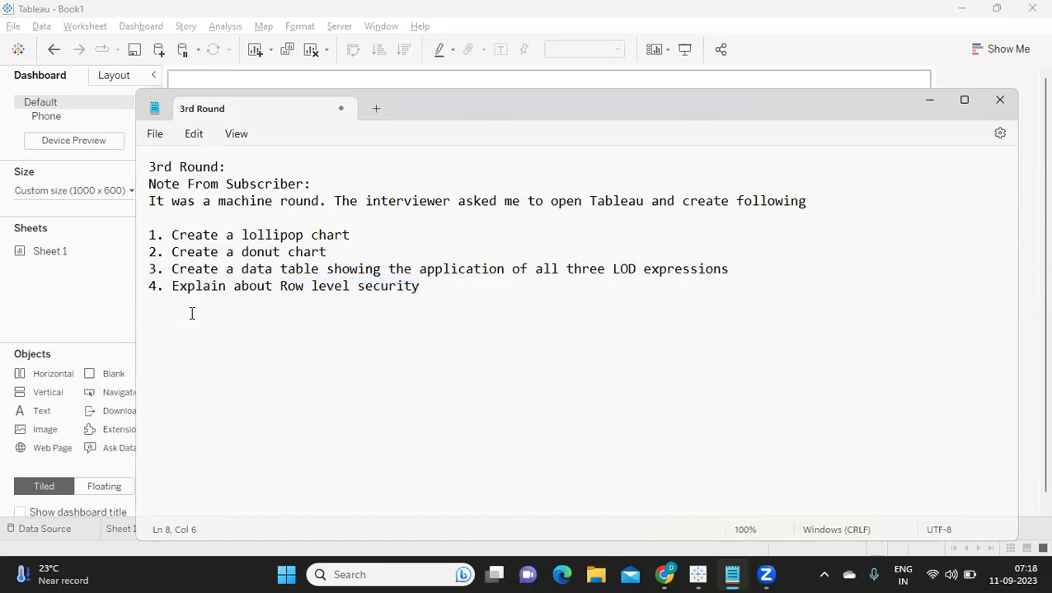
{"action": "triple_click", "coordinate": [142, 239]}
{"action": "left_click_drag", "start_coordinate": [142, 239], "coordinate": [446, 297]}
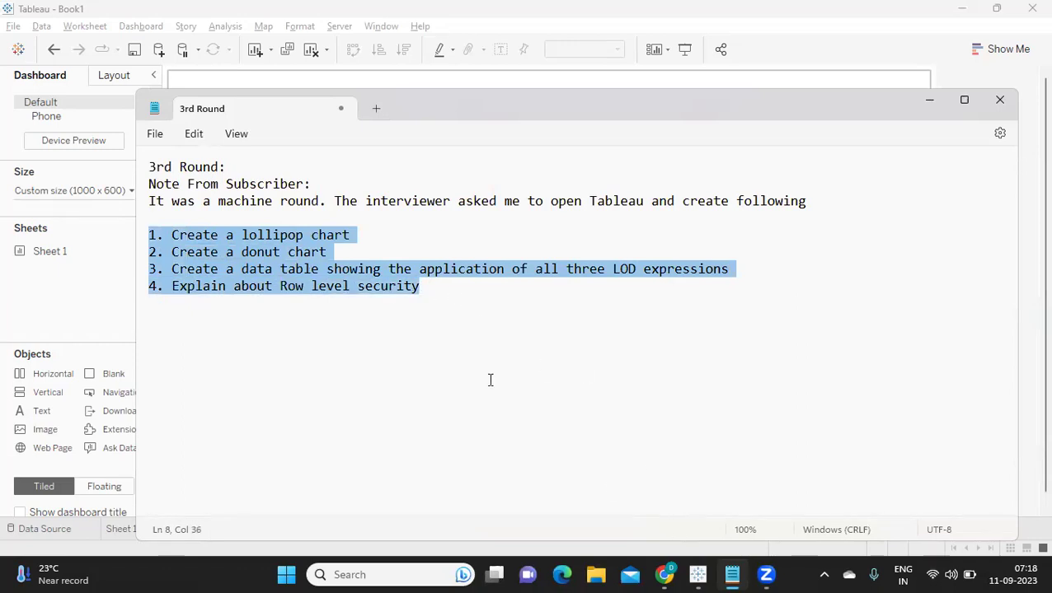
{"action": "left_click", "coordinate": [430, 302]}
Return to Tableau's Sheet 1 and place Sub-Category on Rows
{"action": "mouse_move", "coordinate": [698, 569]}
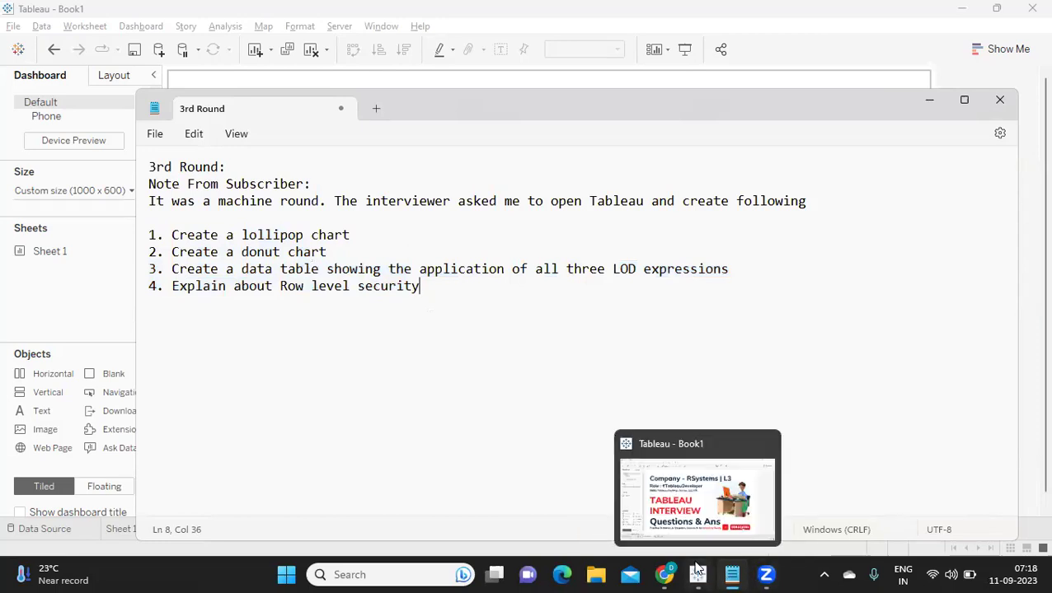
{"action": "left_click", "coordinate": [699, 507]}
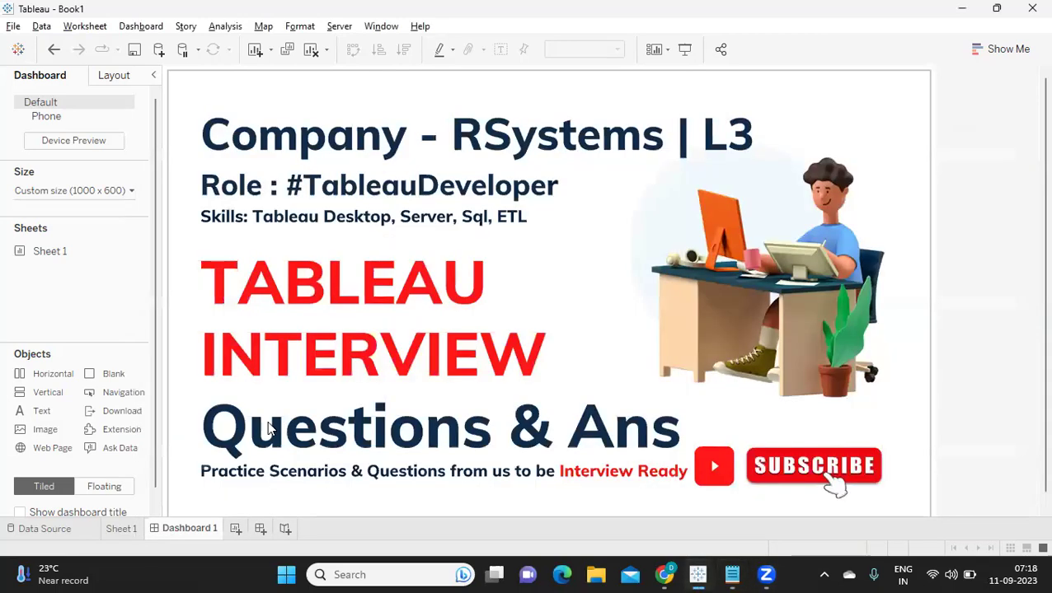
{"action": "left_click", "coordinate": [136, 530]}
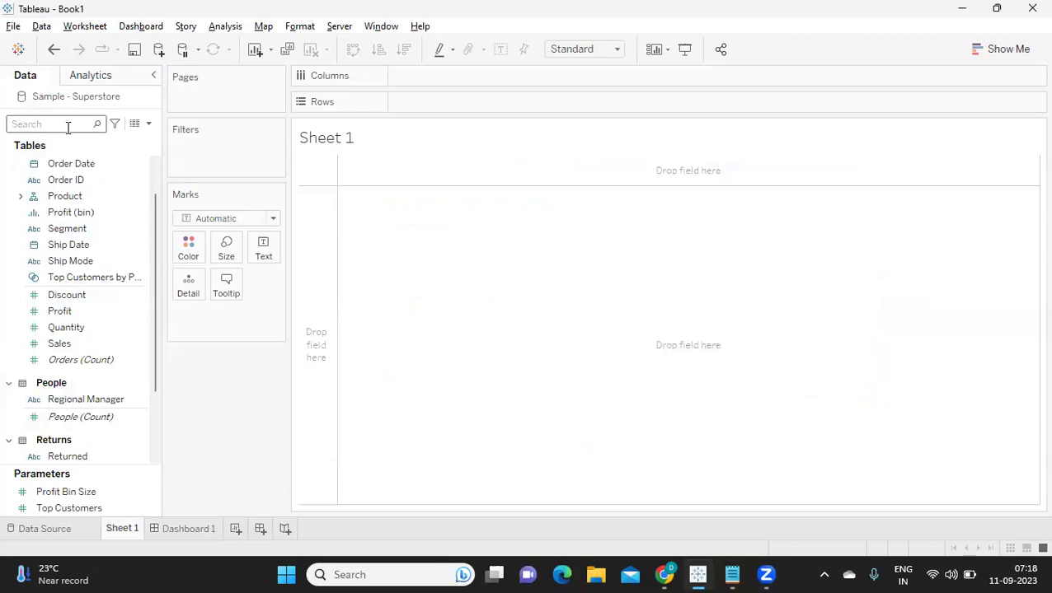
{"action": "type", "text": "su"}
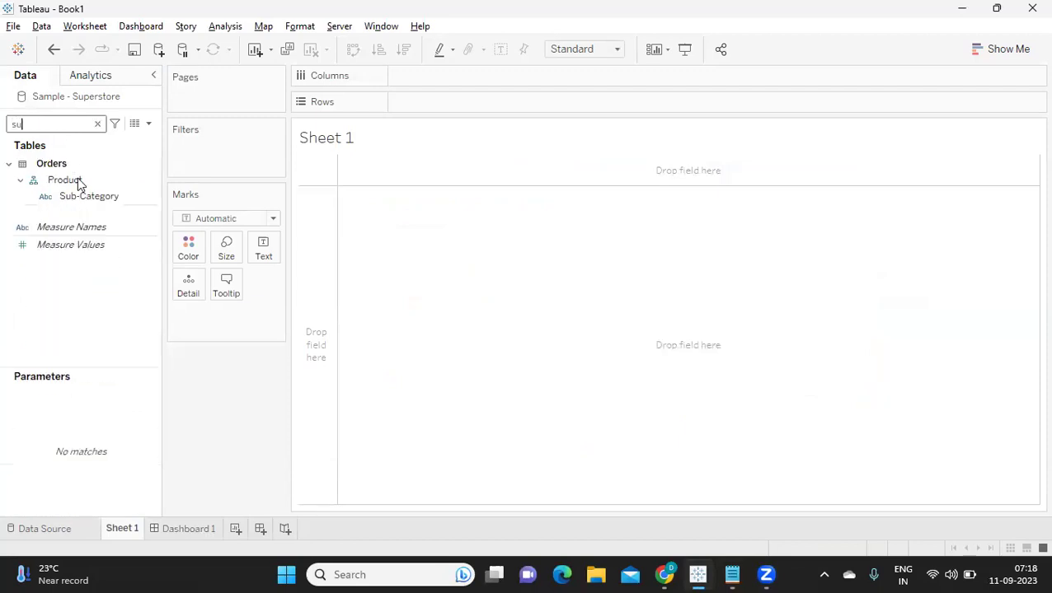
{"action": "mouse_move", "coordinate": [83, 194]}
{"action": "left_mouse_down"}
{"action": "mouse_move", "coordinate": [412, 84]}
{"action": "mouse_move", "coordinate": [415, 106]}
{"action": "left_mouse_up"}
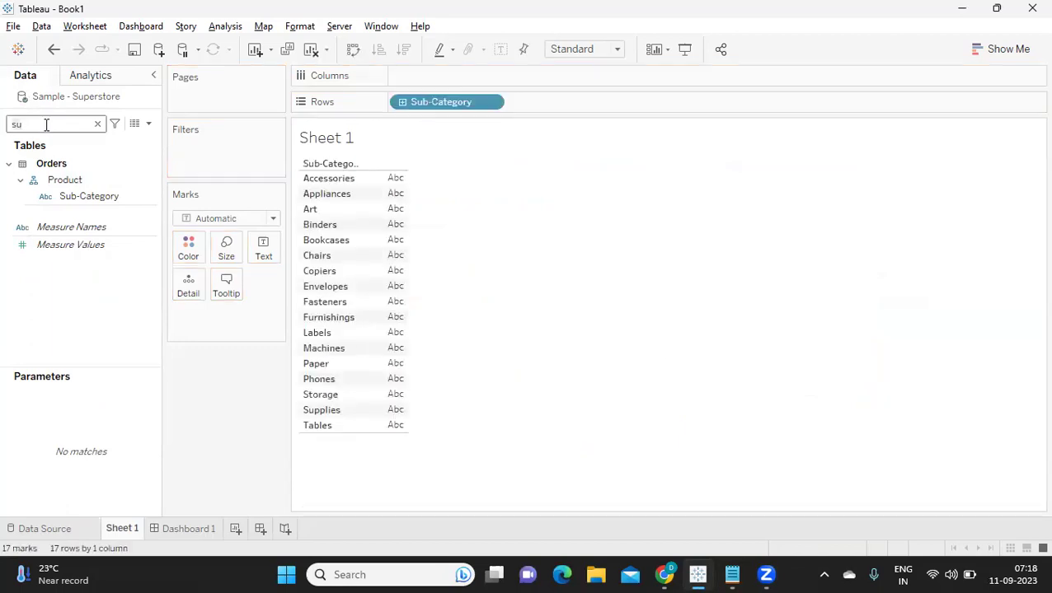
Add Sales to Columns, sort descending, and add a second copy of SUM(Sales)
{"action": "key", "text": "BackSpace"}
{"action": "type", "text": "a"}
{"action": "left_click_drag", "start_coordinate": [59, 192], "coordinate": [424, 81]}
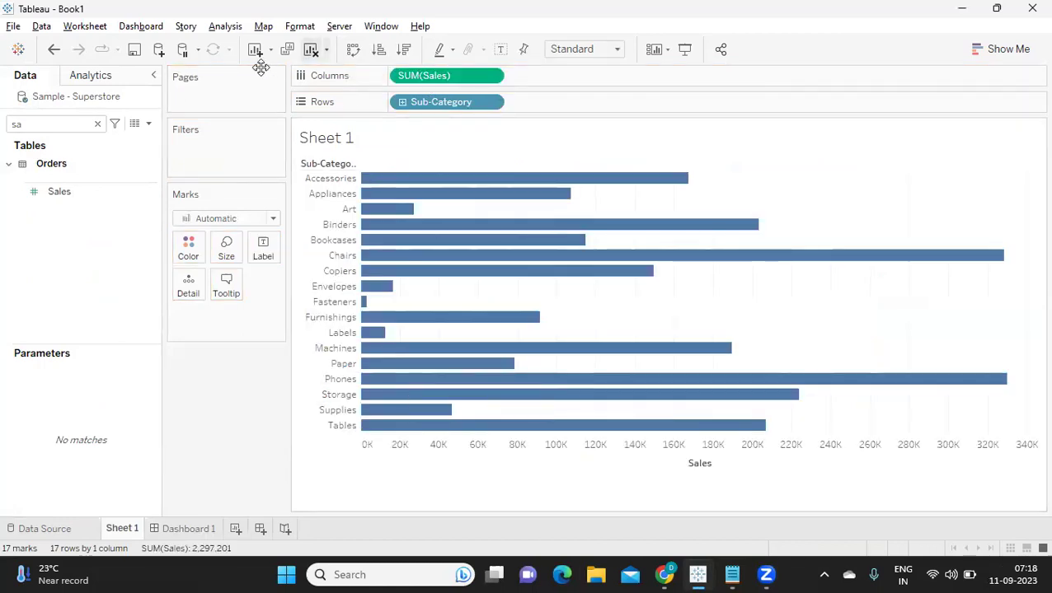
{"action": "left_click", "coordinate": [403, 49]}
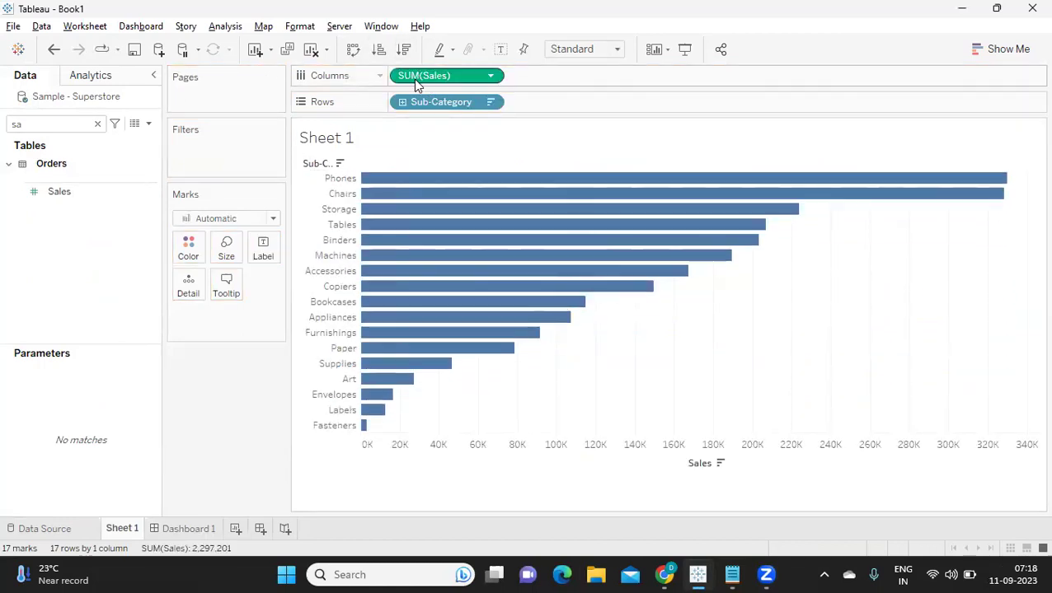
{"action": "left_click_drag", "start_coordinate": [413, 79], "coordinate": [510, 137]}
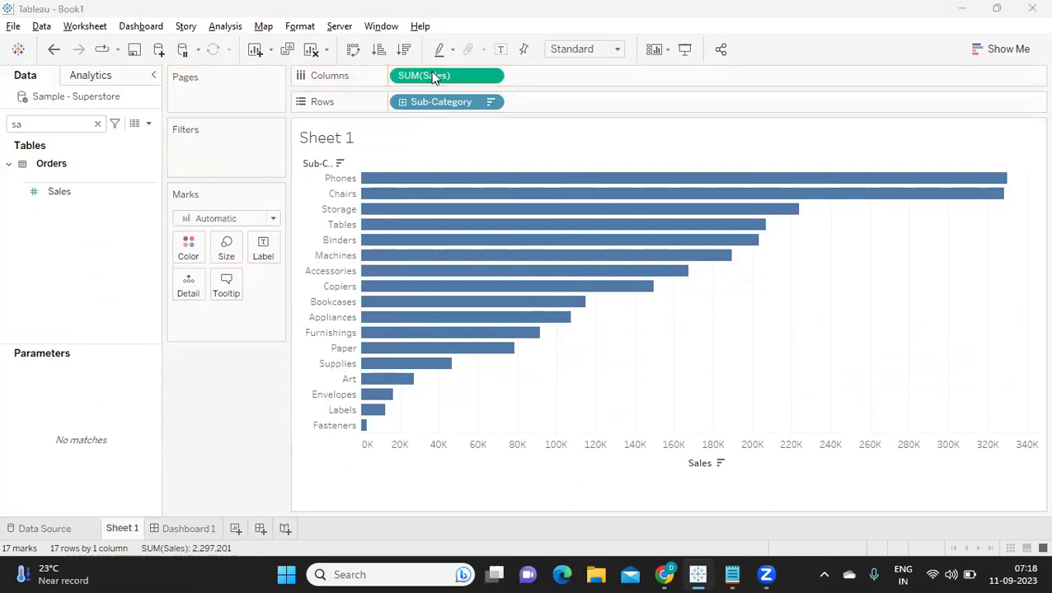
{"action": "left_click_drag", "start_coordinate": [434, 76], "coordinate": [617, 83]}
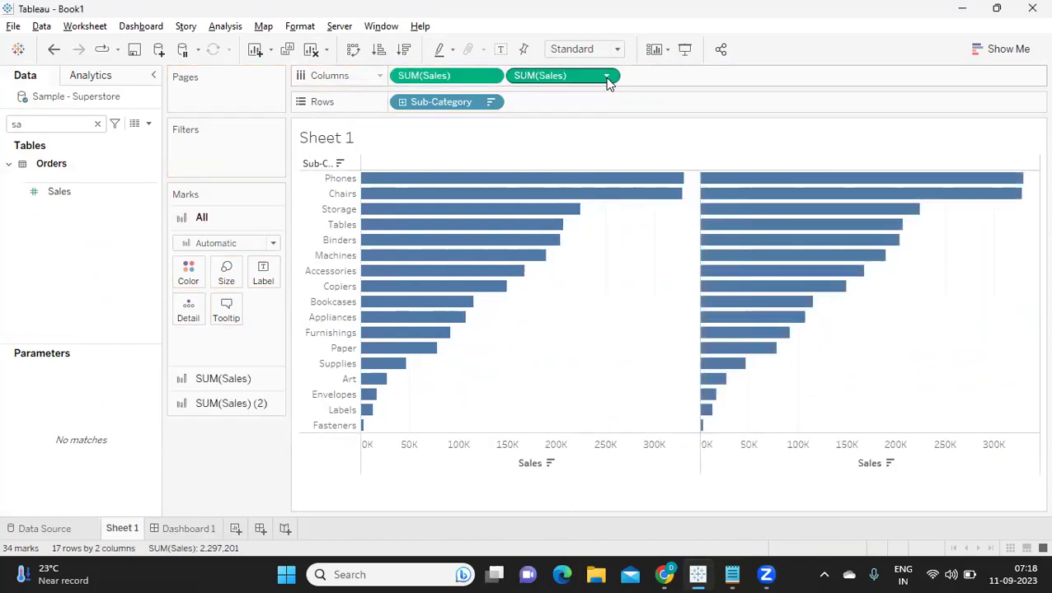
Put both Sales measures on a dual axis and draw the first as bars
{"action": "left_click", "coordinate": [607, 77]}
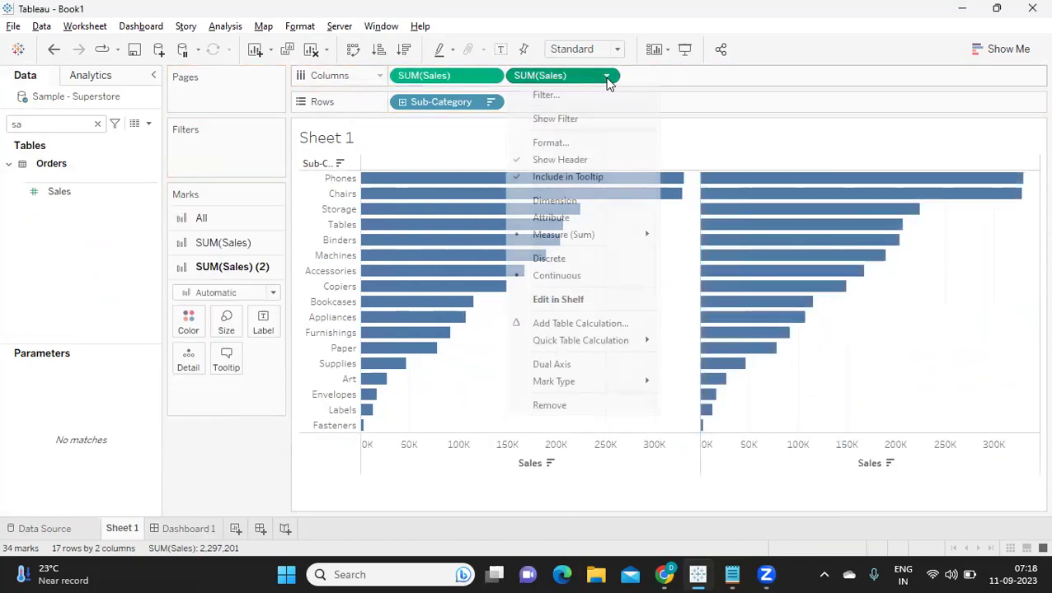
{"action": "left_click", "coordinate": [588, 373]}
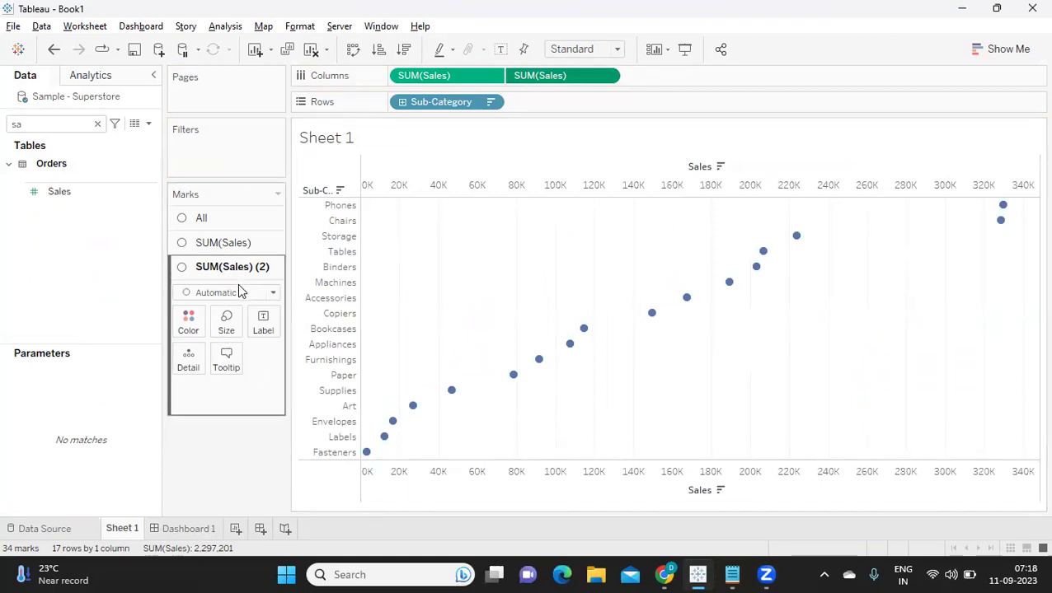
{"action": "left_click", "coordinate": [244, 247]}
{"action": "left_click", "coordinate": [242, 271]}
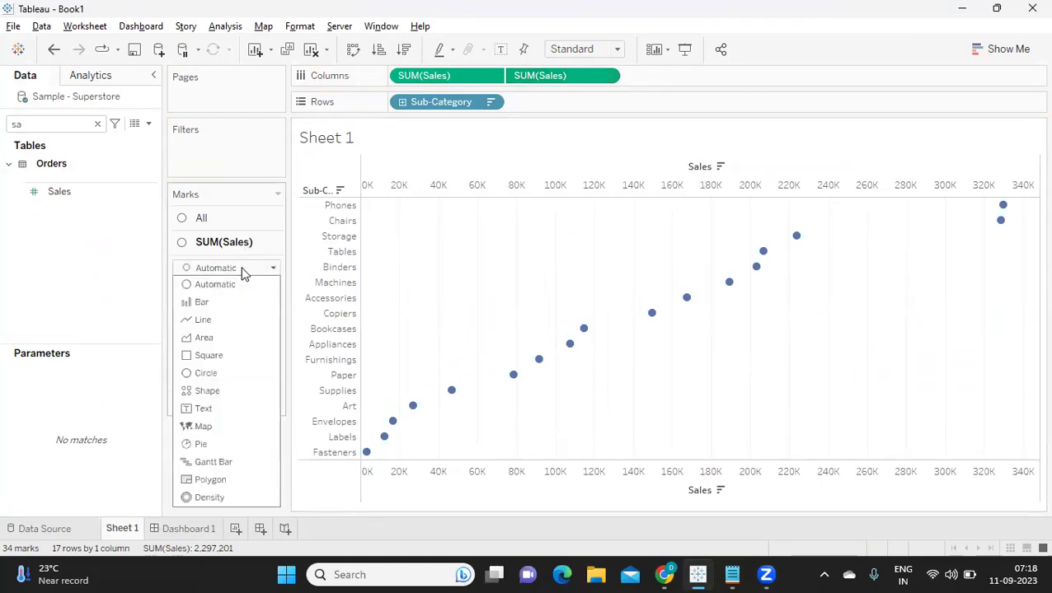
{"action": "left_click", "coordinate": [216, 303]}
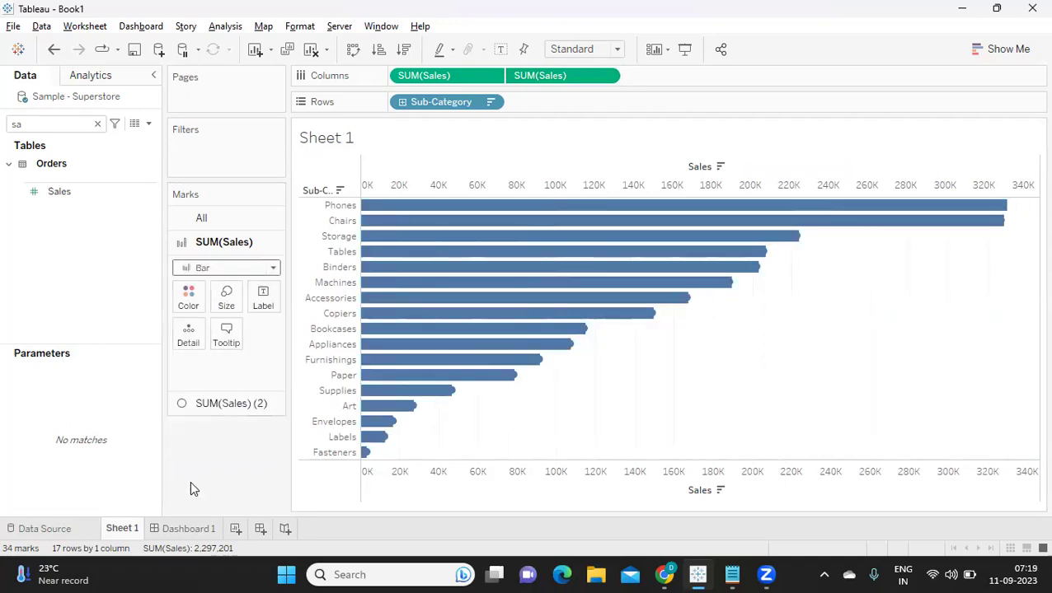
Make the second Sales measure's circles orange and larger
{"action": "left_click", "coordinate": [229, 408]}
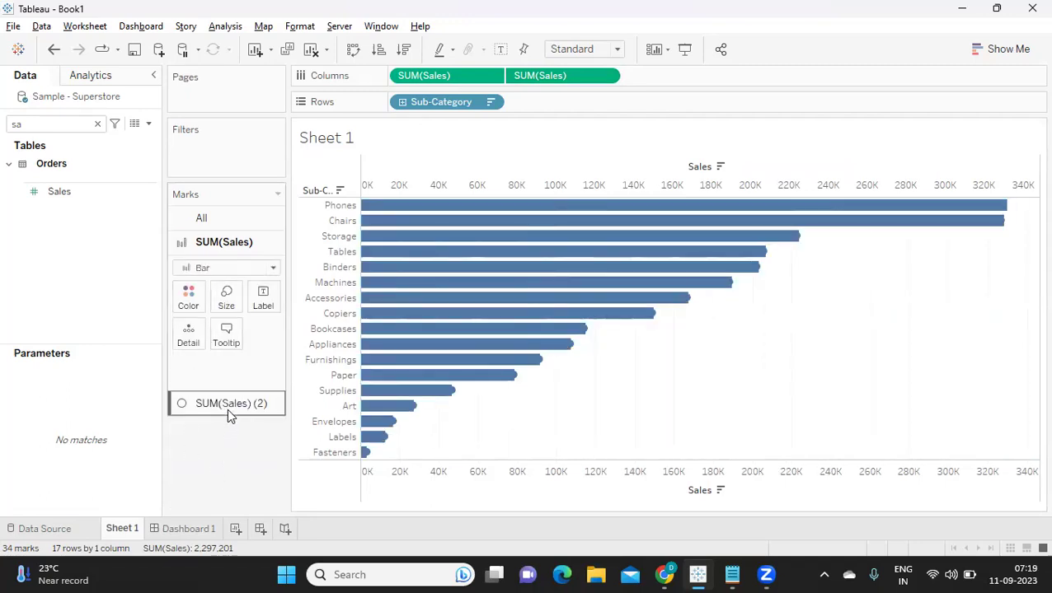
{"action": "left_click", "coordinate": [226, 326]}
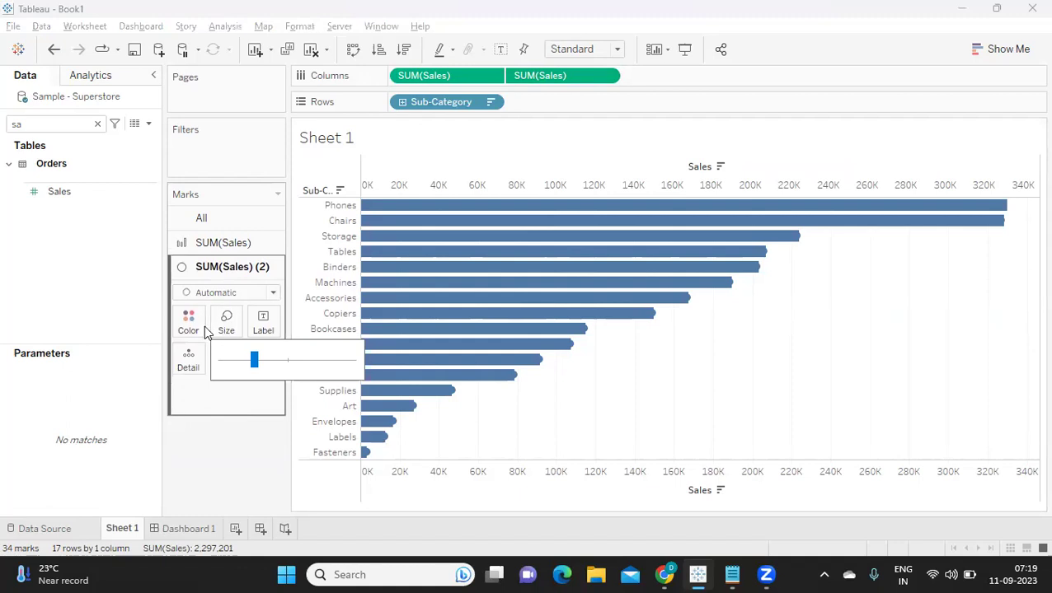
{"action": "left_click", "coordinate": [188, 323]}
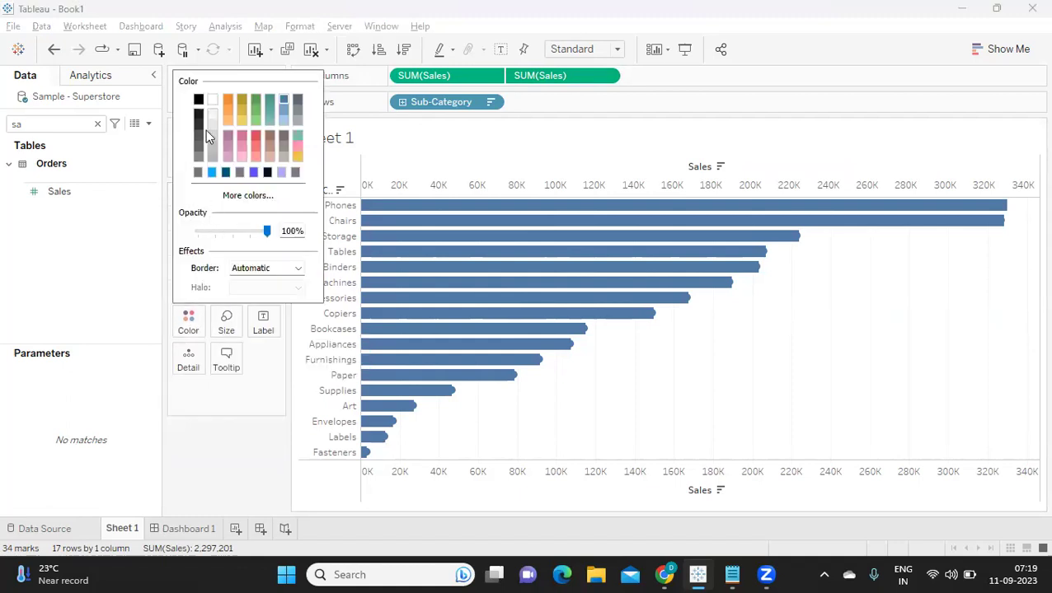
{"action": "left_click", "coordinate": [230, 100]}
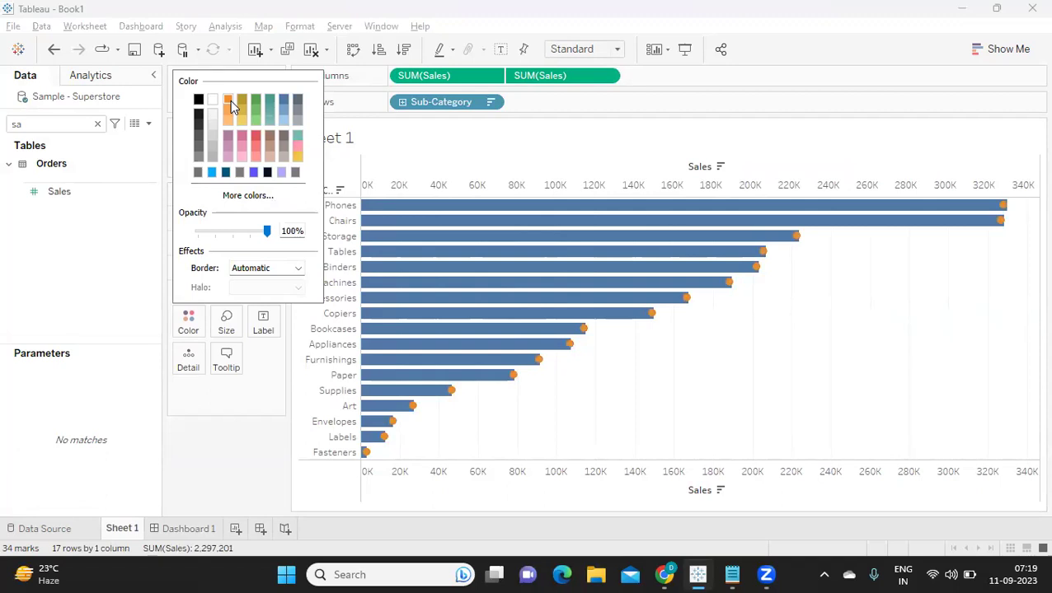
{"action": "left_click", "coordinate": [220, 460]}
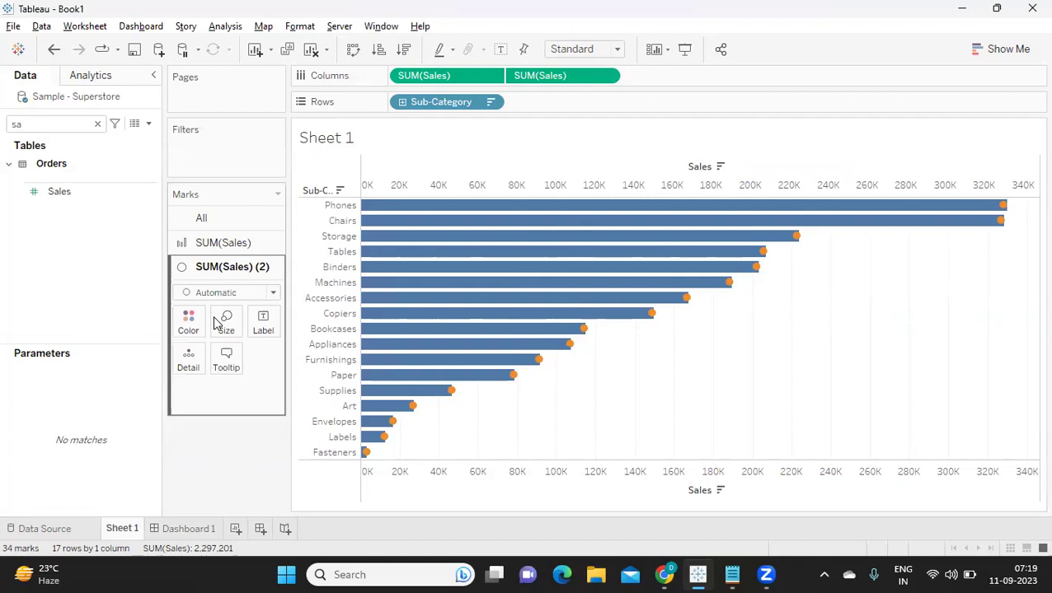
{"action": "left_click", "coordinate": [224, 324]}
{"action": "left_click", "coordinate": [272, 361]}
{"action": "mouse_move", "coordinate": [273, 363]}
{"action": "left_mouse_down"}
{"action": "mouse_move", "coordinate": [293, 368]}
{"action": "mouse_move", "coordinate": [284, 365]}
{"action": "left_mouse_up"}
{"action": "left_click", "coordinate": [229, 445]}
Make the bars slightly thinner
{"action": "left_click", "coordinate": [211, 244]}
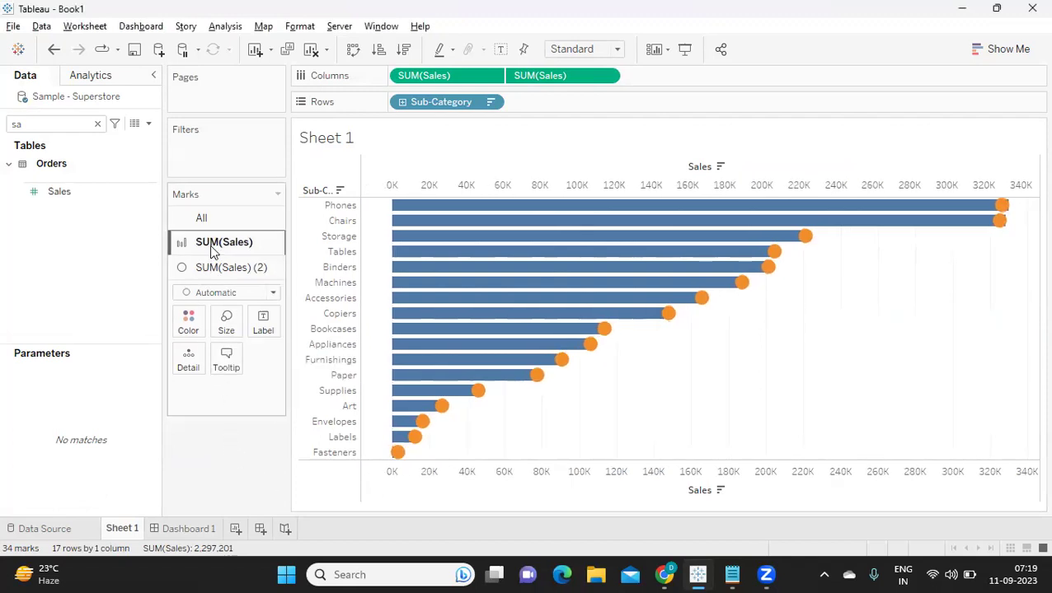
{"action": "left_click", "coordinate": [226, 302]}
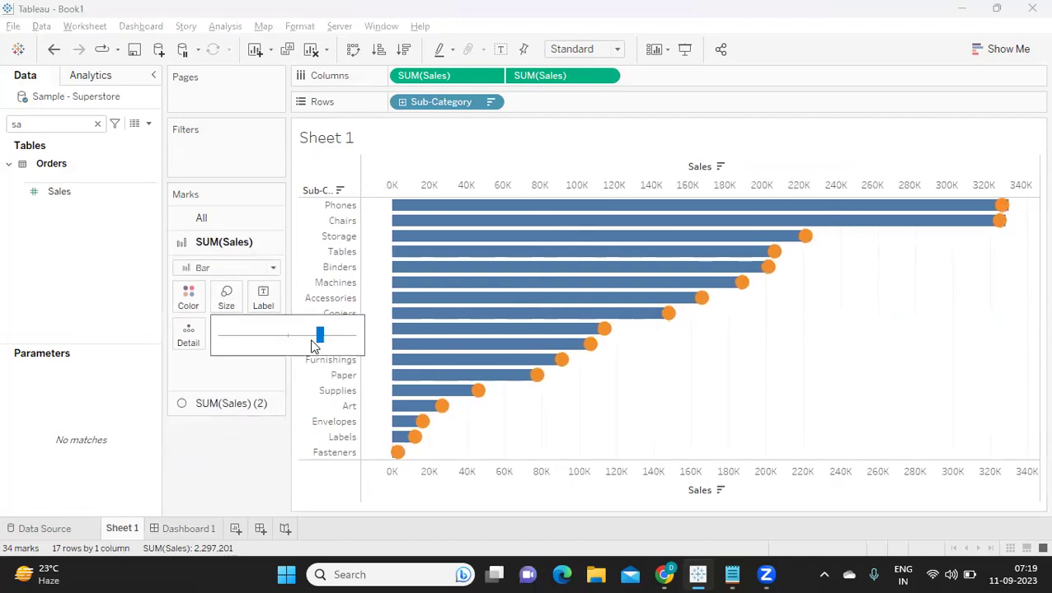
{"action": "left_click_drag", "start_coordinate": [319, 335], "coordinate": [271, 338]}
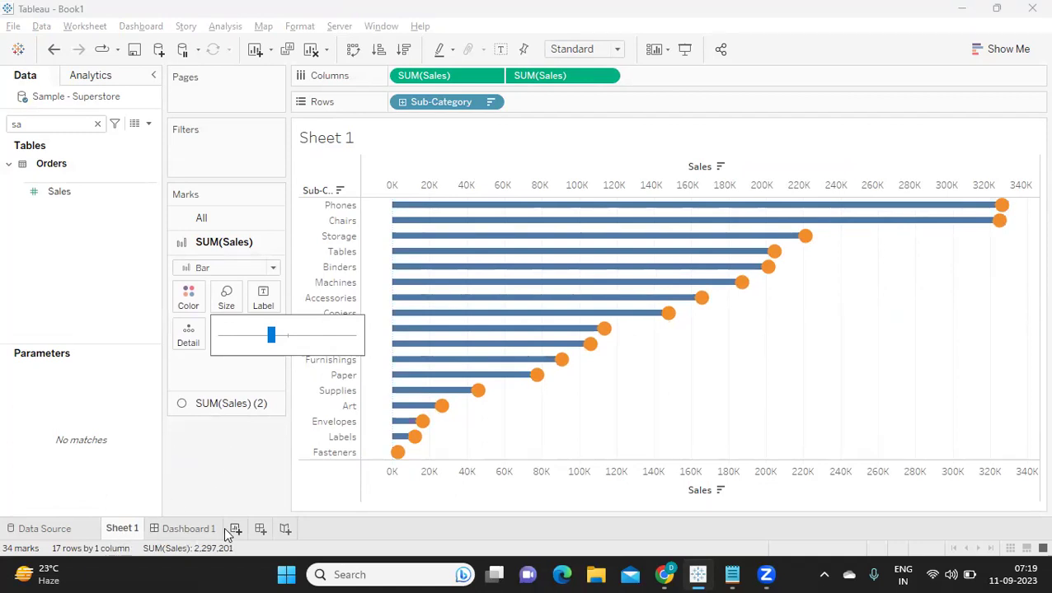
Rename the sheet to 'Lollipop' and create a new blank worksheet
{"action": "double_click", "coordinate": [128, 534]}
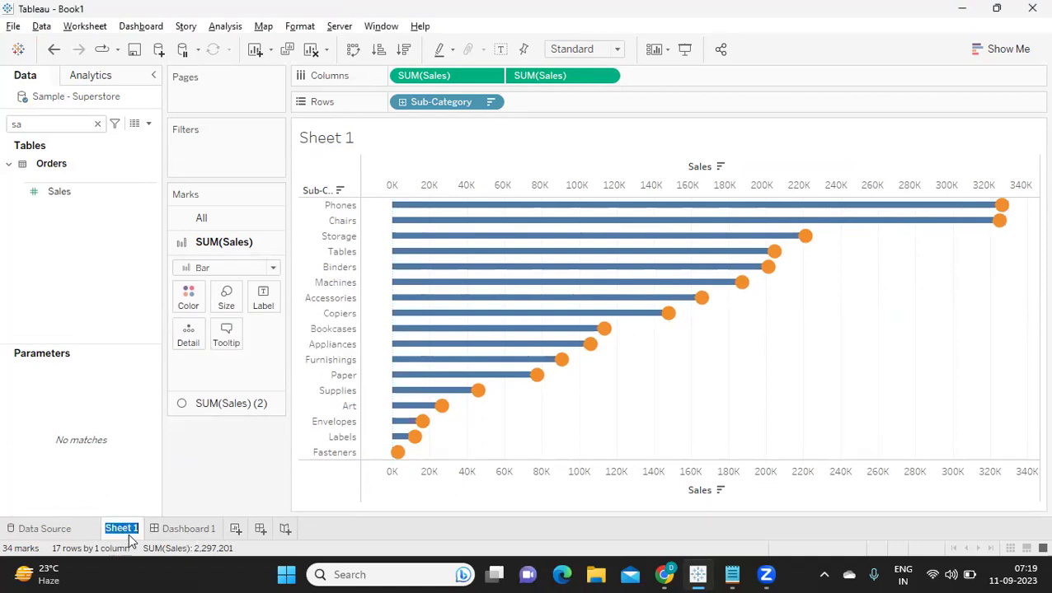
{"action": "type", "text": "Lollipop"}
{"action": "key", "text": "Return"}
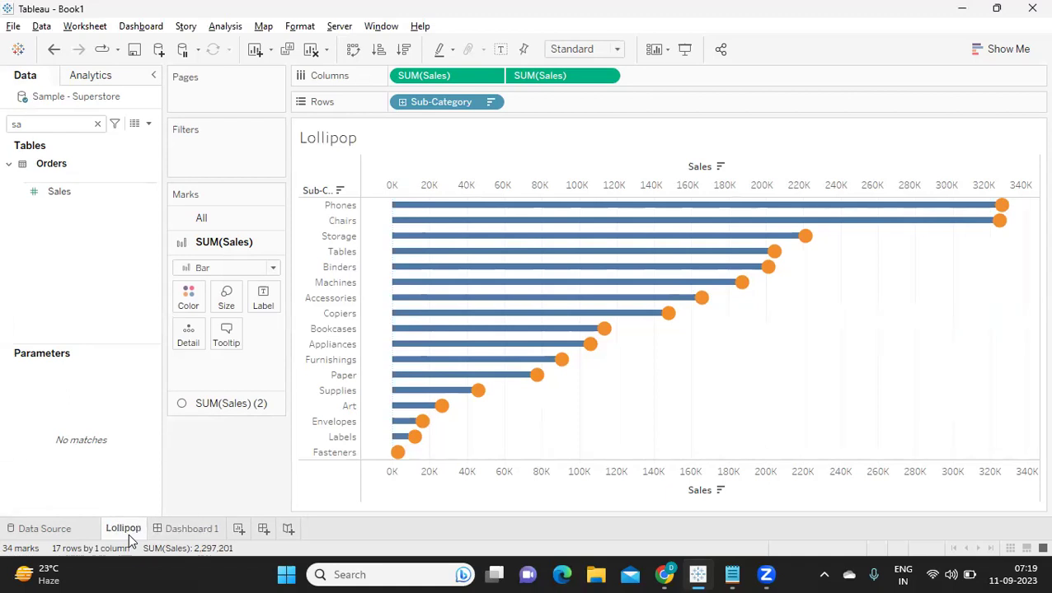
{"action": "left_click", "coordinate": [238, 529]}
{"action": "left_click", "coordinate": [97, 124]}
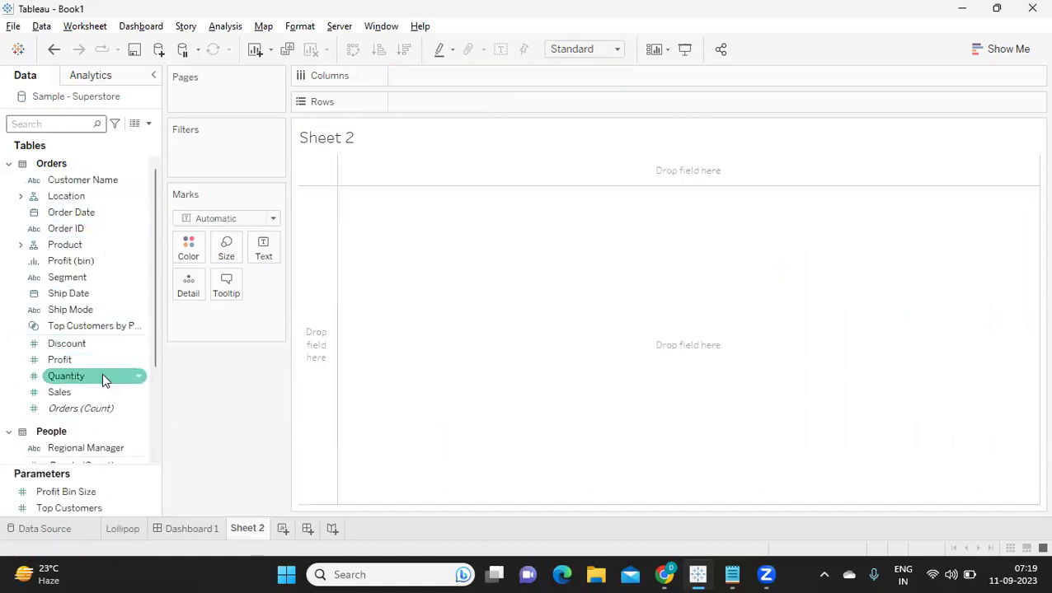
Turn Region and Sales into a pie chart with Show Me
{"action": "left_click", "coordinate": [21, 196]}
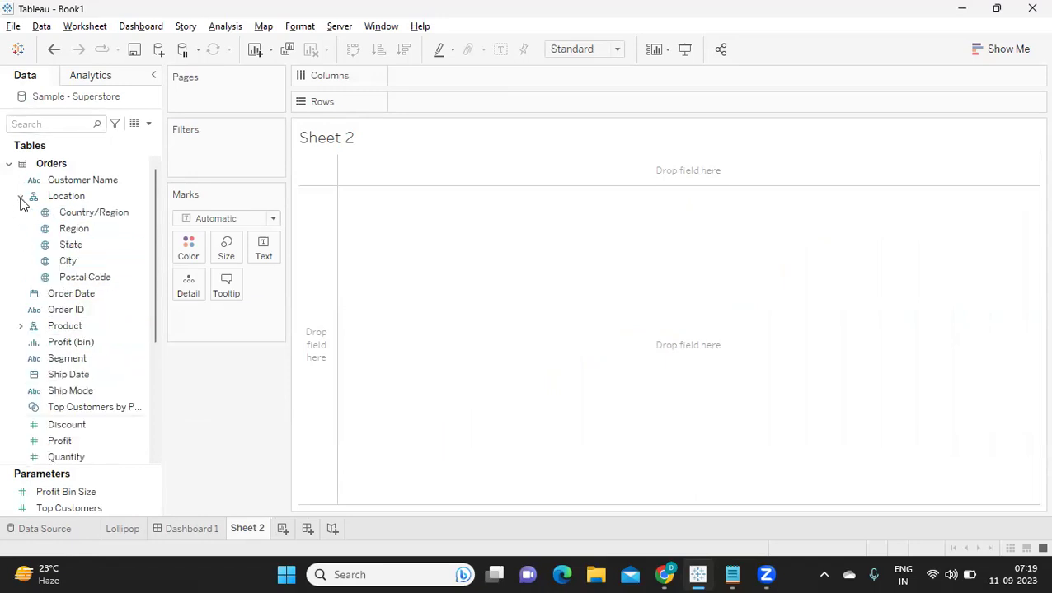
{"action": "left_click", "coordinate": [86, 230]}
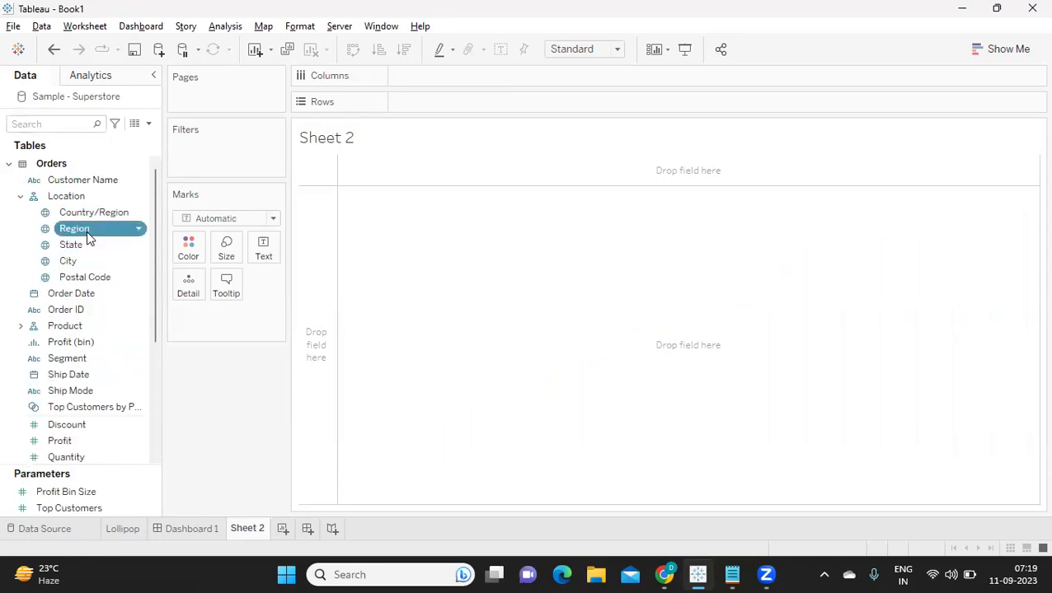
{"action": "scroll", "coordinate": [95, 416], "scroll_direction": "down", "scroll_amount": 1}
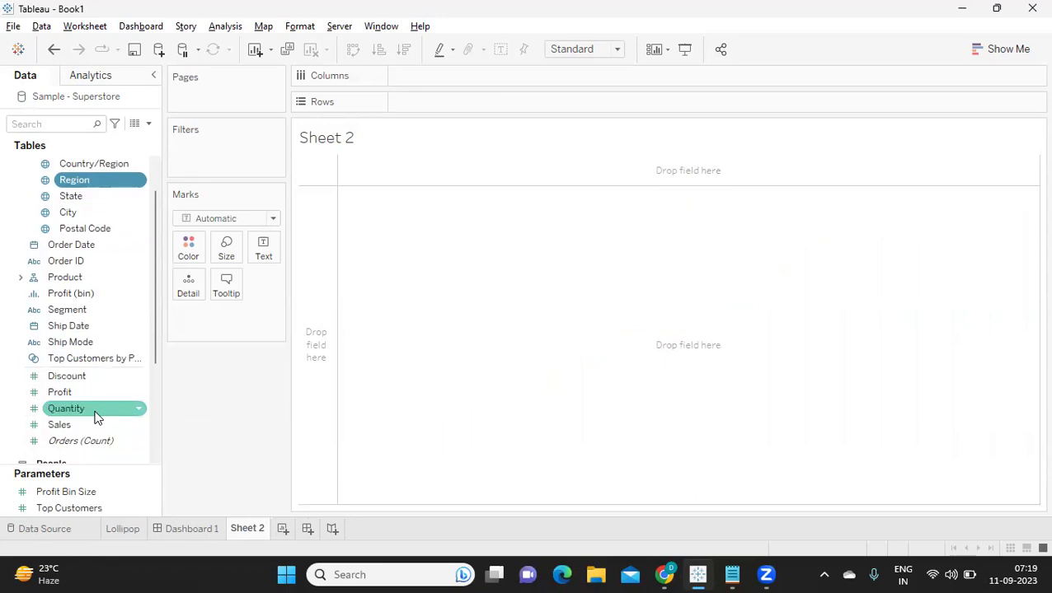
{"action": "left_click", "coordinate": [78, 426], "text": "ctrl"}
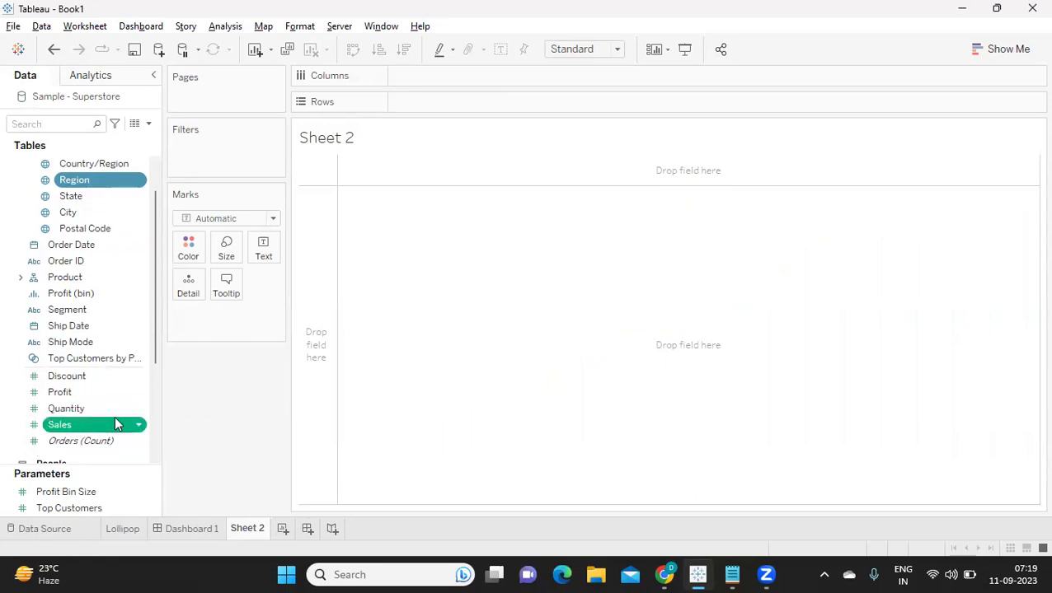
{"action": "left_click", "coordinate": [992, 59]}
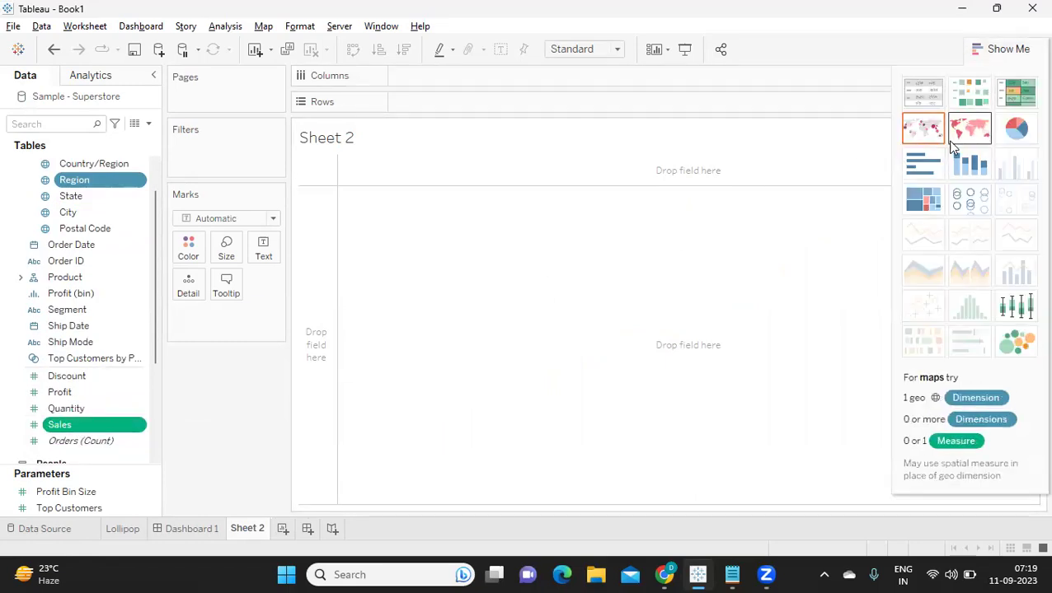
{"action": "left_click", "coordinate": [1024, 134]}
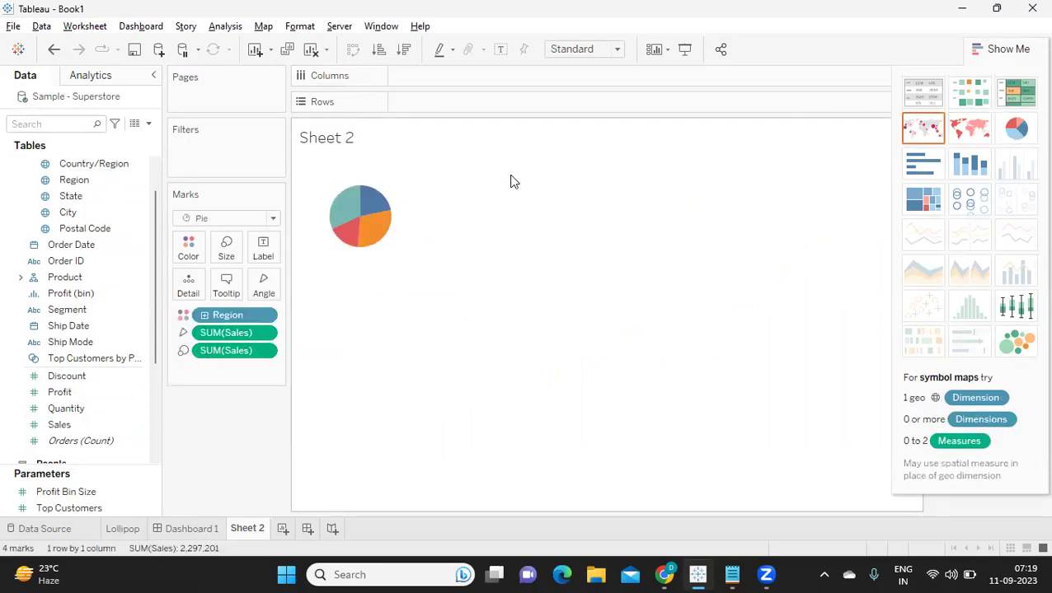
Set the view fit to Entire View and begin an ad-hoc calculation on Columns
{"action": "left_click", "coordinate": [596, 55]}
{"action": "left_click", "coordinate": [578, 104]}
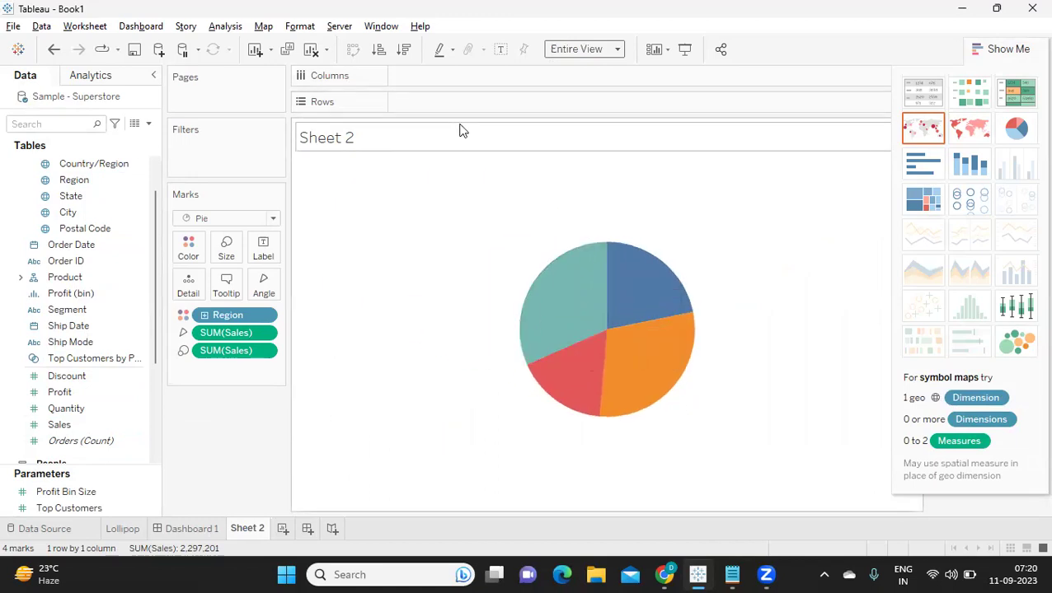
{"action": "double_click", "coordinate": [424, 77]}
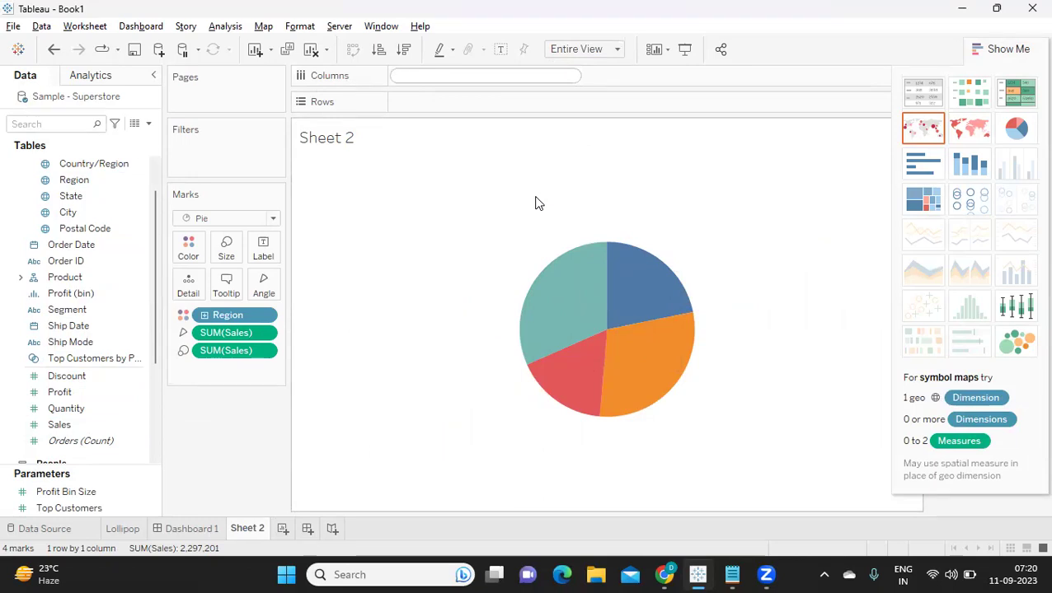
{"action": "type", "text": "min"}
{"action": "key", "text": "BackSpace"}
{"action": "key", "text": "BackSpace"}
{"action": "key", "text": "BackSpace"}
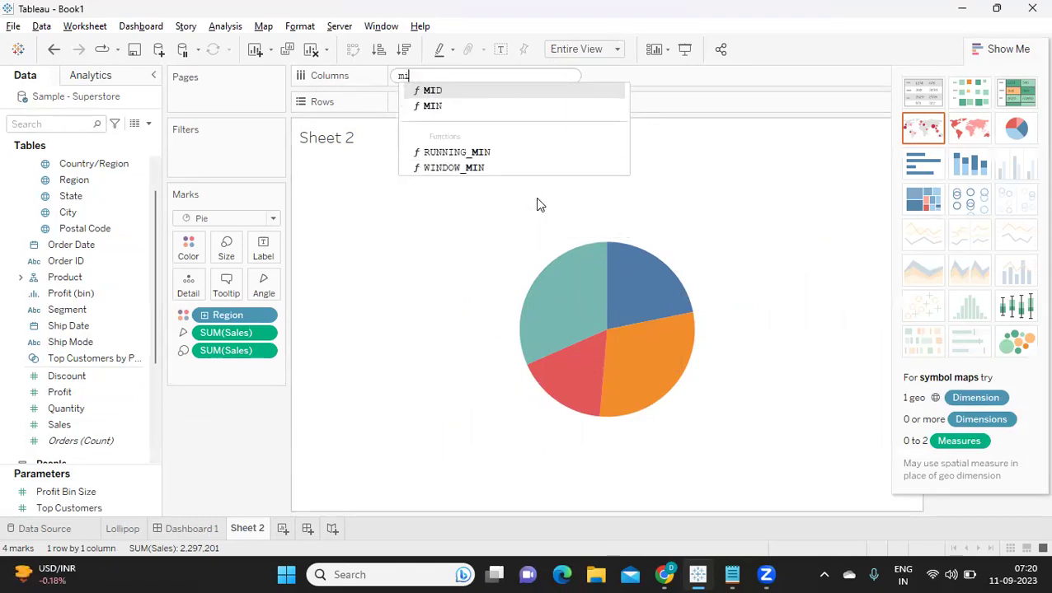
Add an avg(1) calculation to Columns and duplicate it into a second pane
{"action": "type", "text": "avg("}
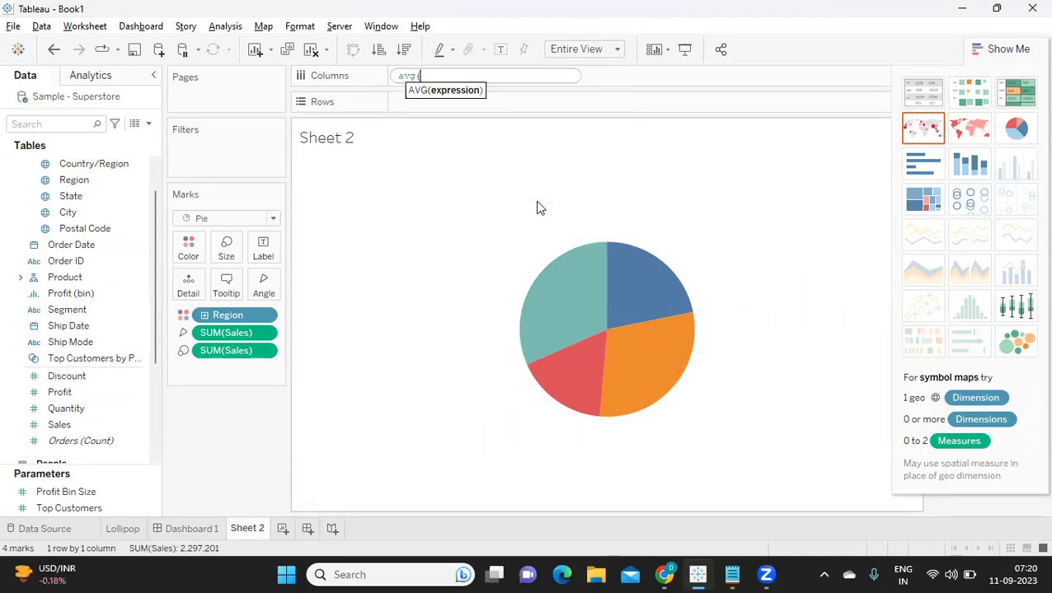
{"action": "type", "text": "1)"}
{"action": "key", "text": "Return"}
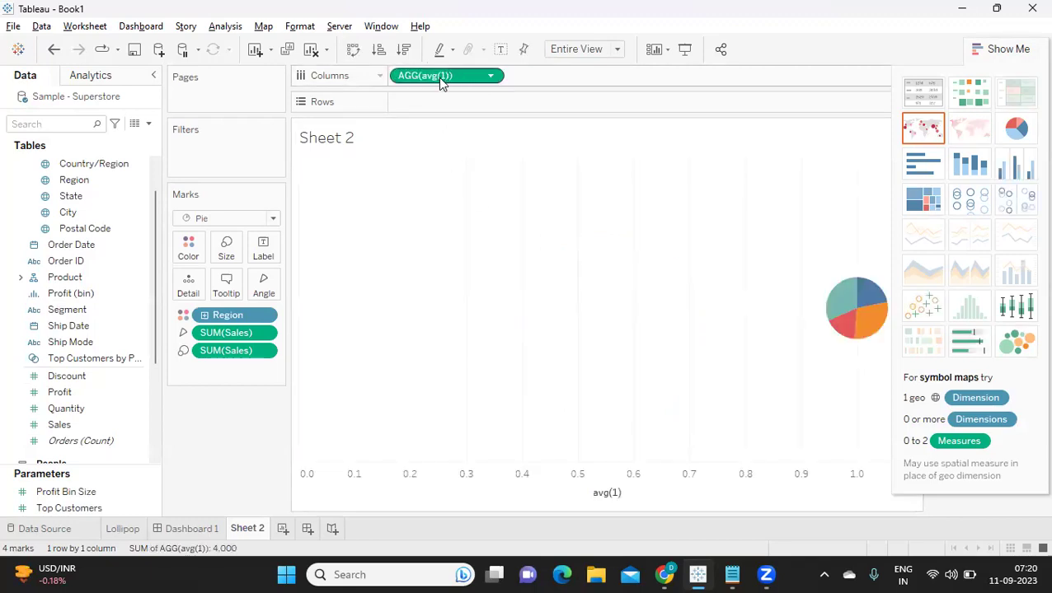
{"action": "left_click_drag", "start_coordinate": [438, 78], "coordinate": [615, 85]}
{"action": "left_click", "coordinate": [1027, 51]}
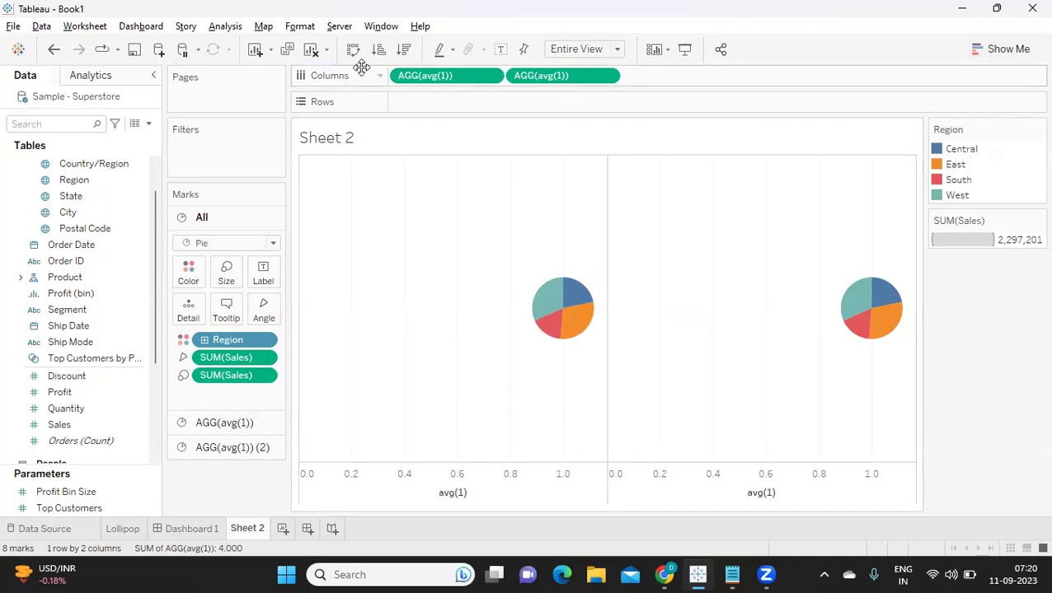
Change both Columns calculations from avg(1) to min(1)
{"action": "double_click", "coordinate": [423, 80]}
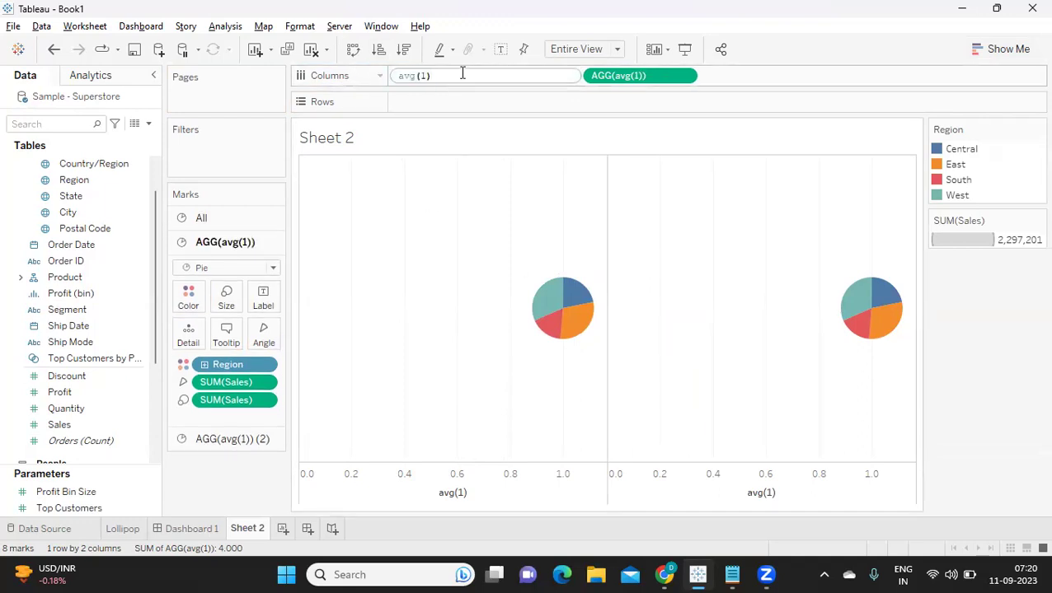
{"action": "left_click_drag", "start_coordinate": [461, 75], "coordinate": [393, 75]}
{"action": "type", "text": "min"}
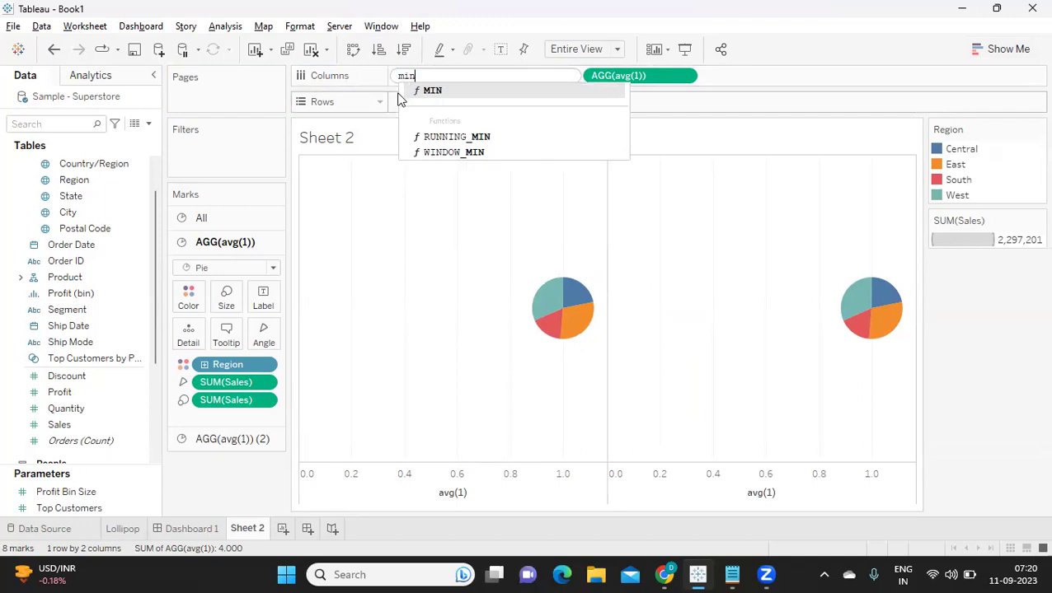
{"action": "type", "text": "(1)"}
{"action": "key", "text": "Return"}
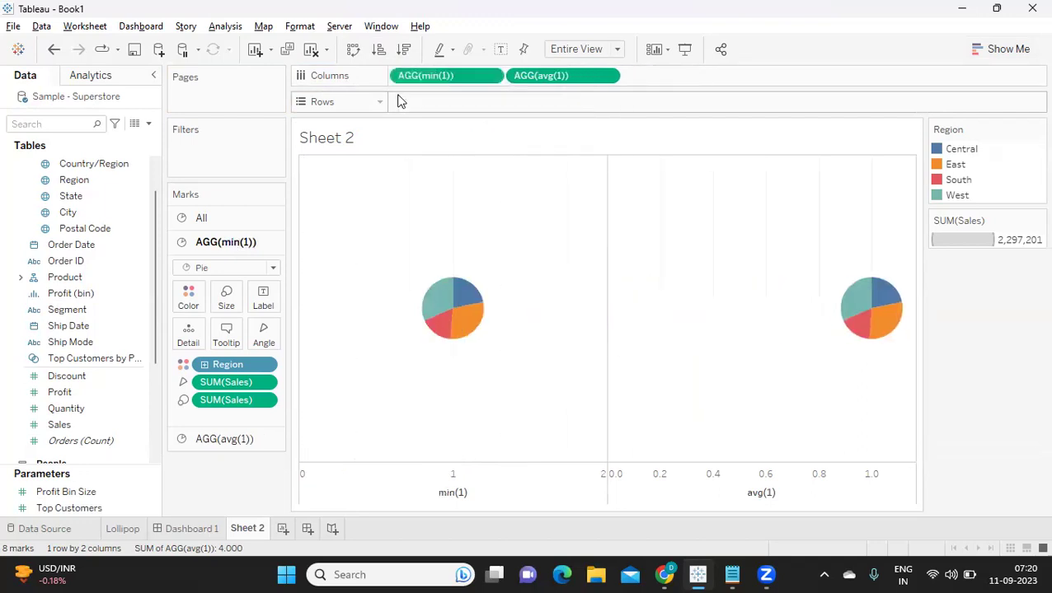
{"action": "double_click", "coordinate": [582, 76]}
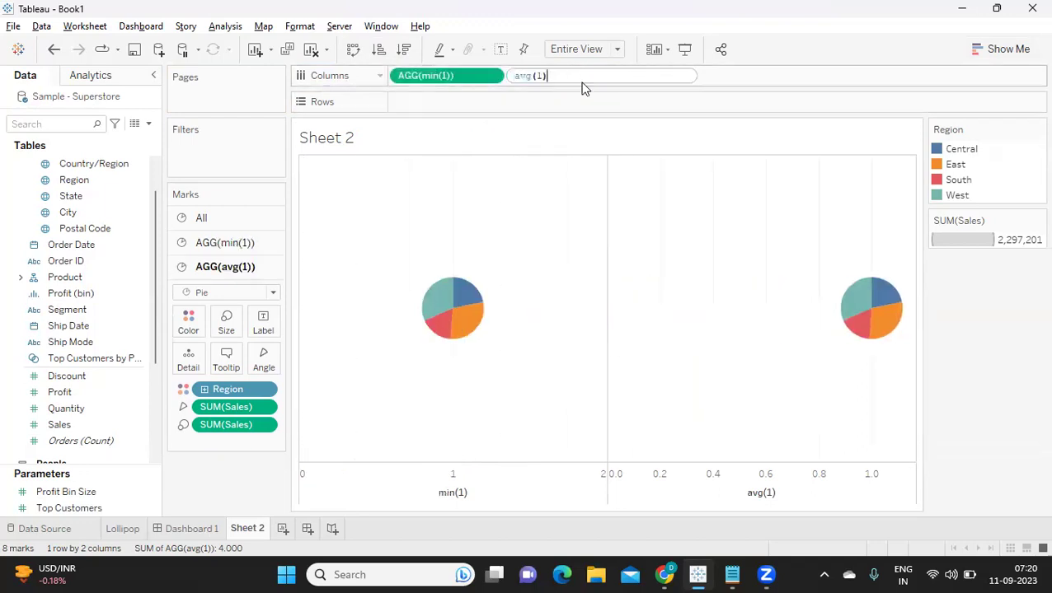
{"action": "left_click_drag", "start_coordinate": [581, 87], "coordinate": [512, 73]}
{"action": "double_click", "coordinate": [564, 75]}
{"action": "type", "text": "min"}
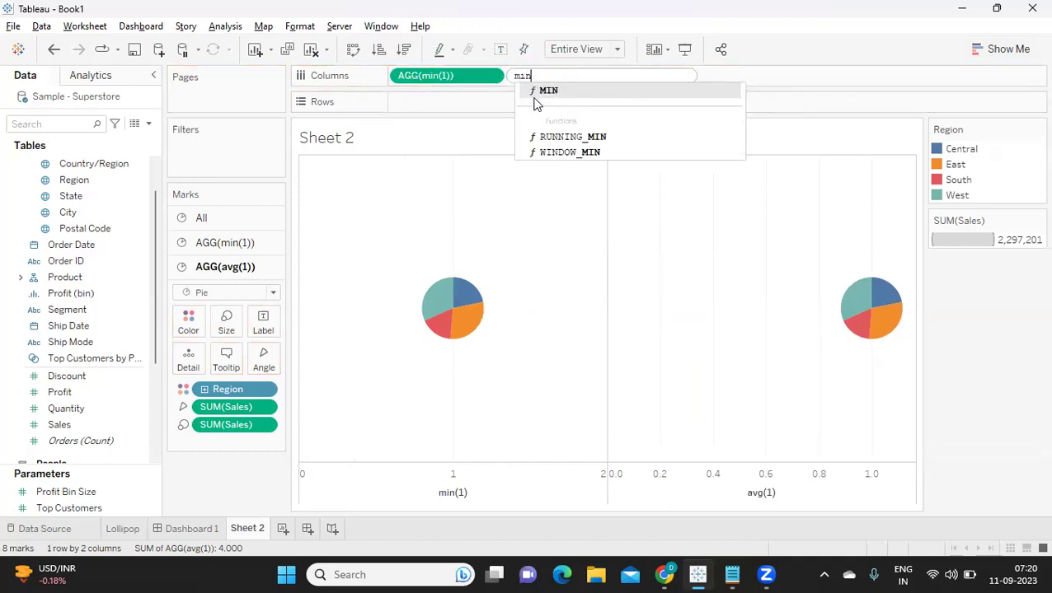
{"action": "type", "text": "(1)"}
{"action": "key", "text": "Return"}
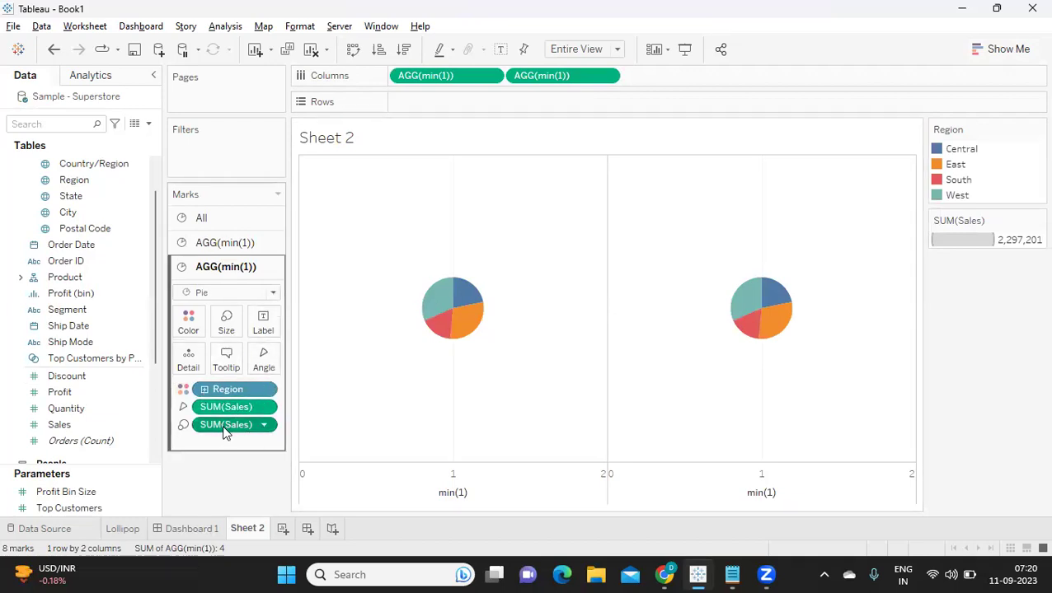
Remove Sales and Region from the second pie's marks and shrink its plain circle
{"action": "left_click_drag", "start_coordinate": [229, 425], "coordinate": [216, 480]}
{"action": "left_click_drag", "start_coordinate": [223, 406], "coordinate": [211, 473]}
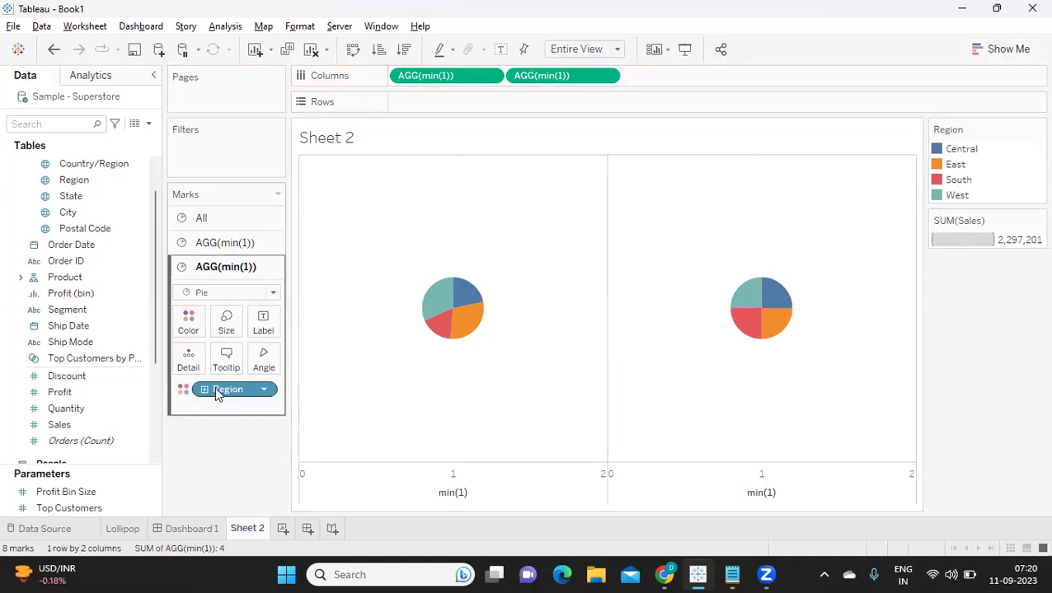
{"action": "left_click_drag", "start_coordinate": [219, 390], "coordinate": [200, 465]}
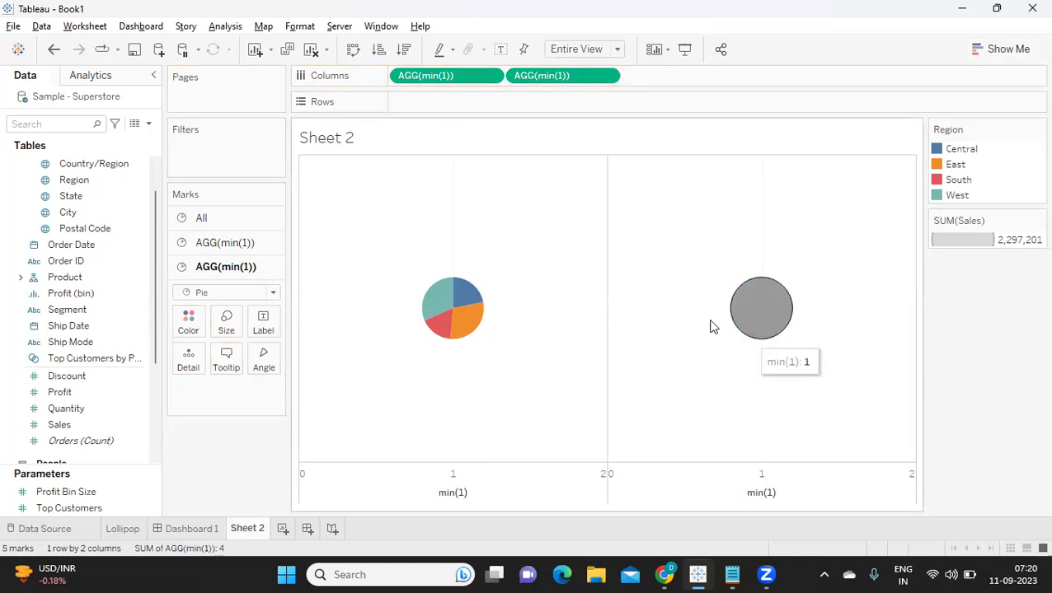
{"action": "left_click", "coordinate": [227, 326]}
{"action": "left_click", "coordinate": [237, 360]}
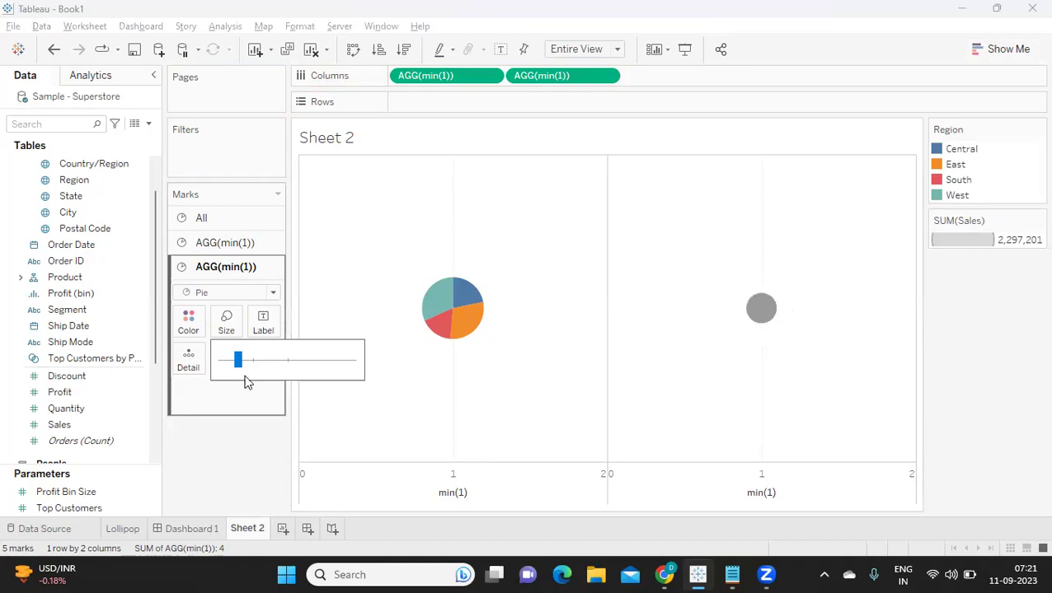
{"action": "left_click", "coordinate": [606, 76]}
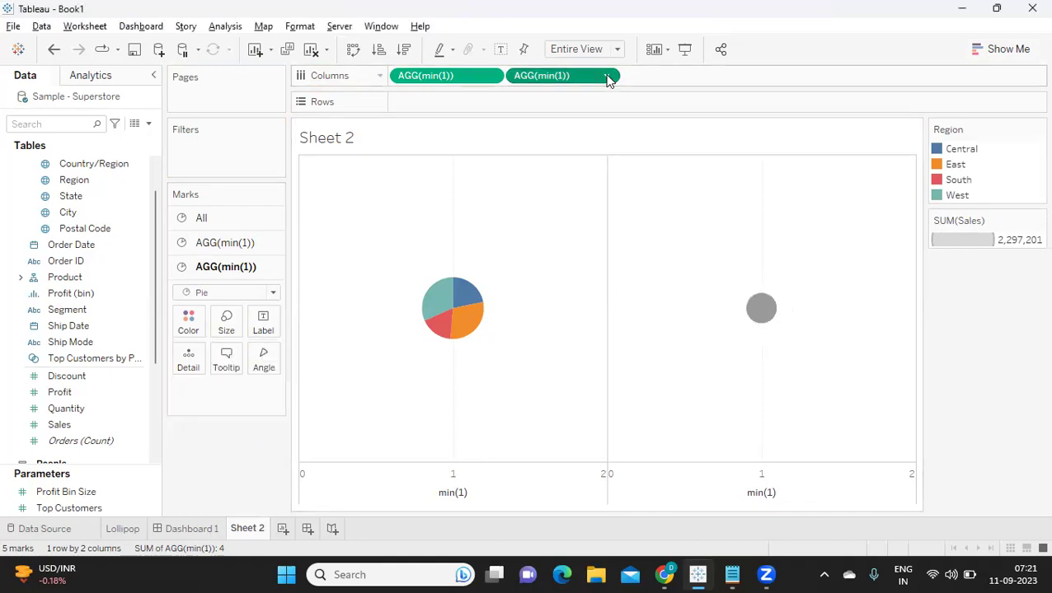
Put the two min(1) measures on a dual axis and enlarge the coloured pie
{"action": "left_click", "coordinate": [607, 76]}
{"action": "left_click", "coordinate": [584, 259]}
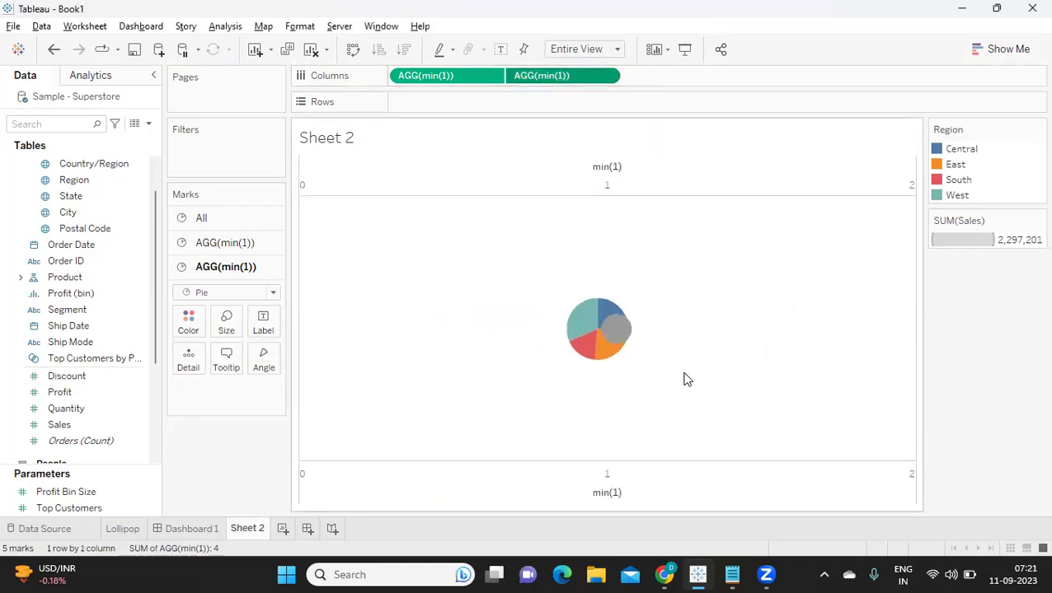
{"action": "left_click", "coordinate": [222, 242]}
{"action": "left_click", "coordinate": [226, 300]}
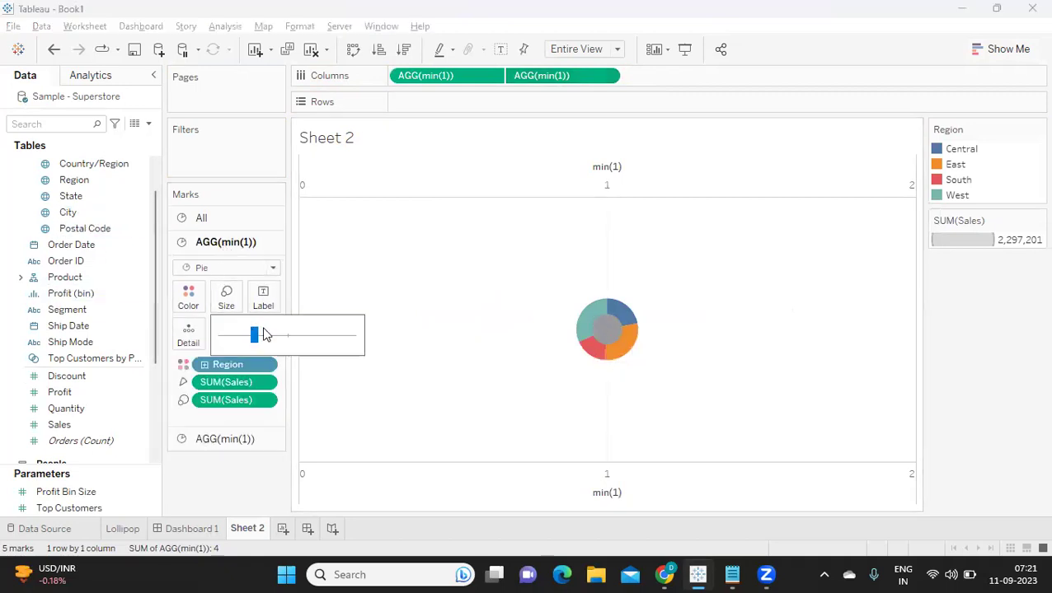
{"action": "left_click", "coordinate": [273, 334]}
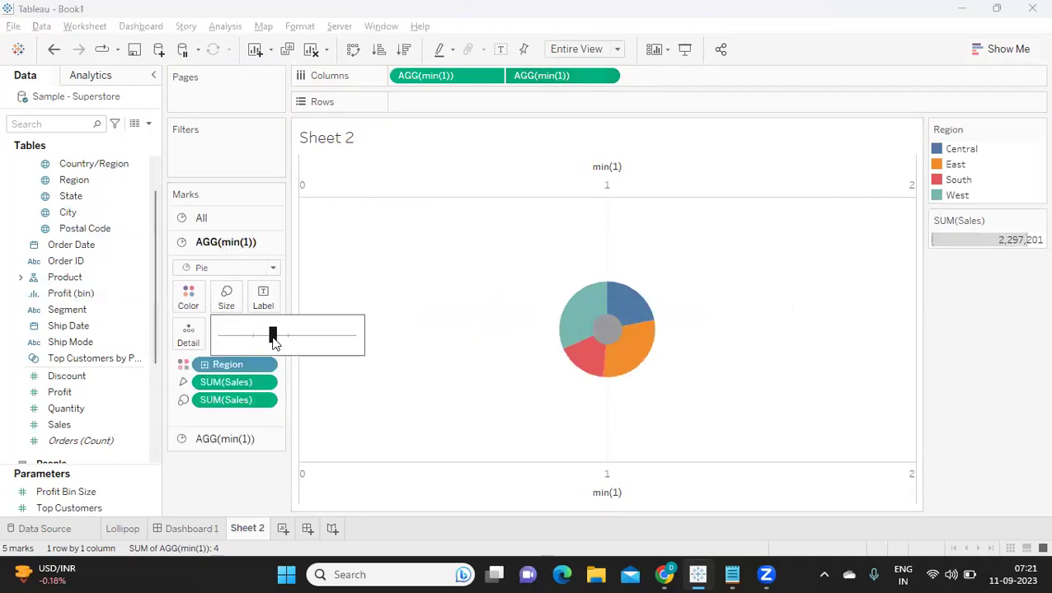
Resize the centre circle and colour it white
{"action": "left_click", "coordinate": [237, 445]}
{"action": "left_click", "coordinate": [226, 323]}
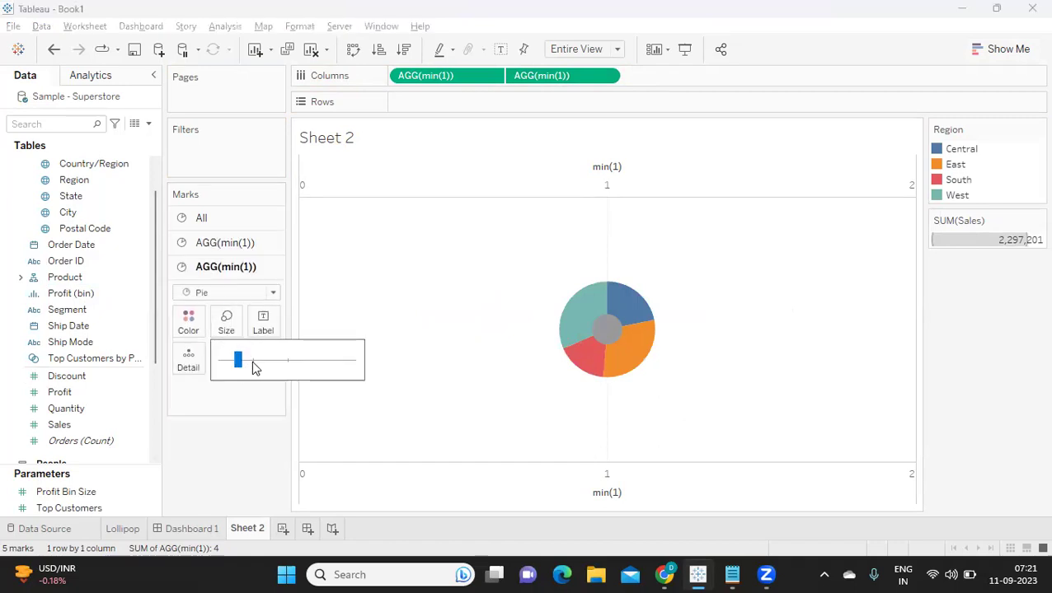
{"action": "left_click", "coordinate": [253, 362]}
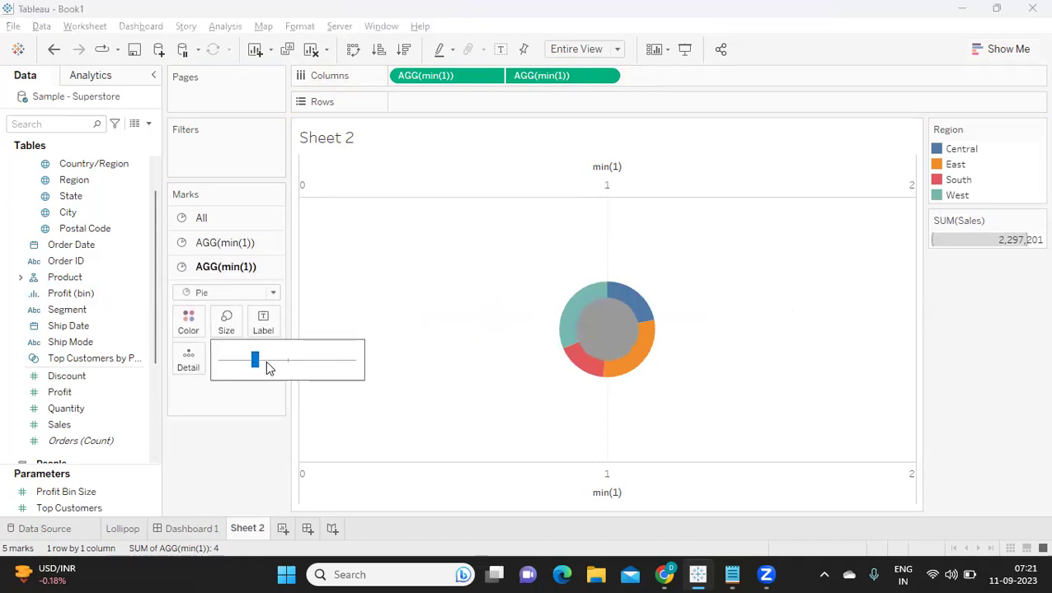
{"action": "left_click", "coordinate": [265, 361]}
{"action": "left_click", "coordinate": [258, 365]}
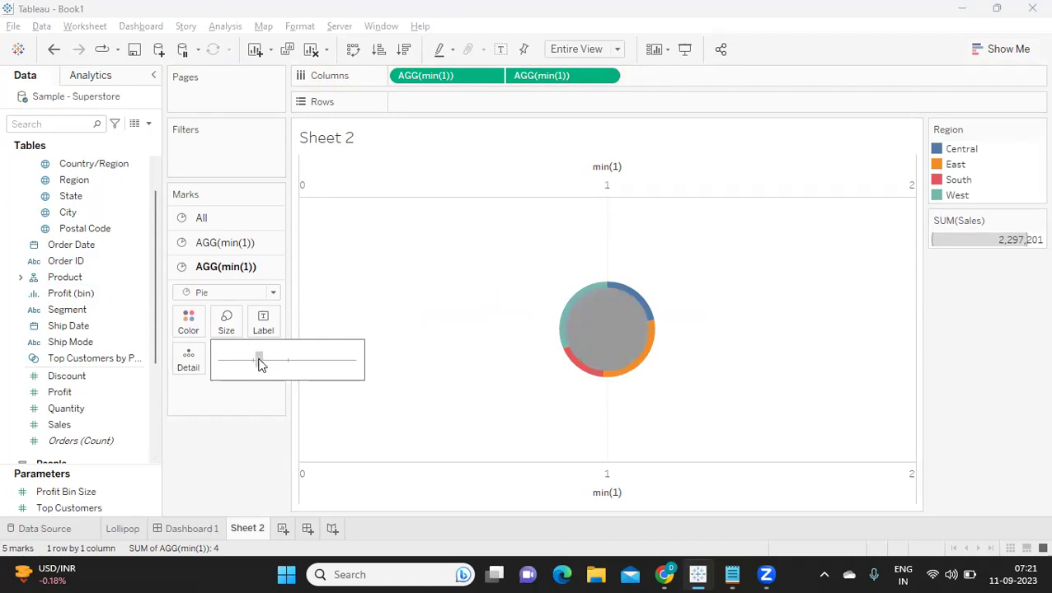
{"action": "left_click", "coordinate": [197, 335]}
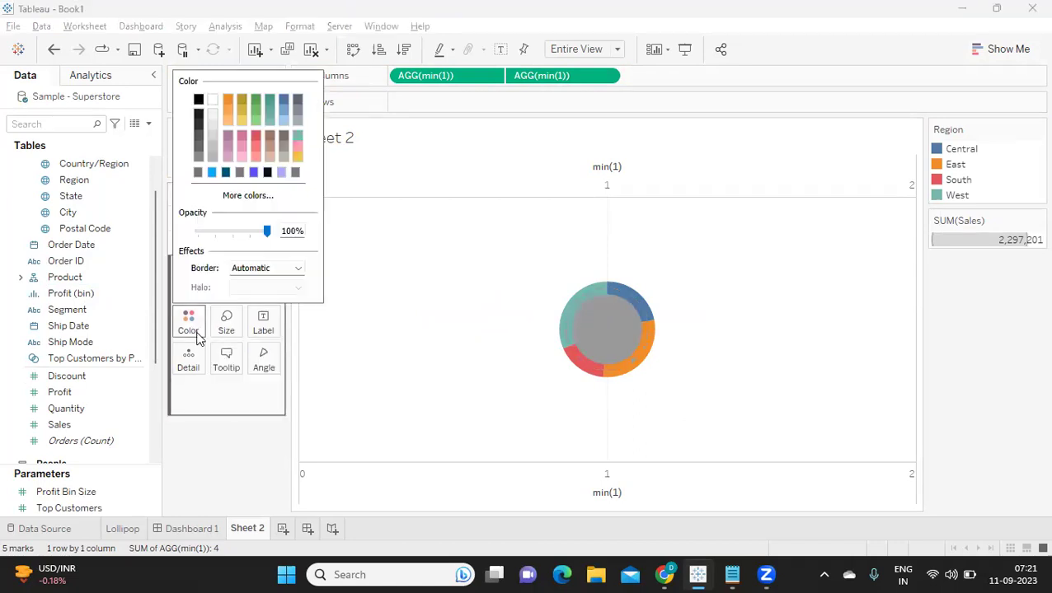
{"action": "left_click", "coordinate": [213, 100]}
{"action": "left_click", "coordinate": [223, 471]}
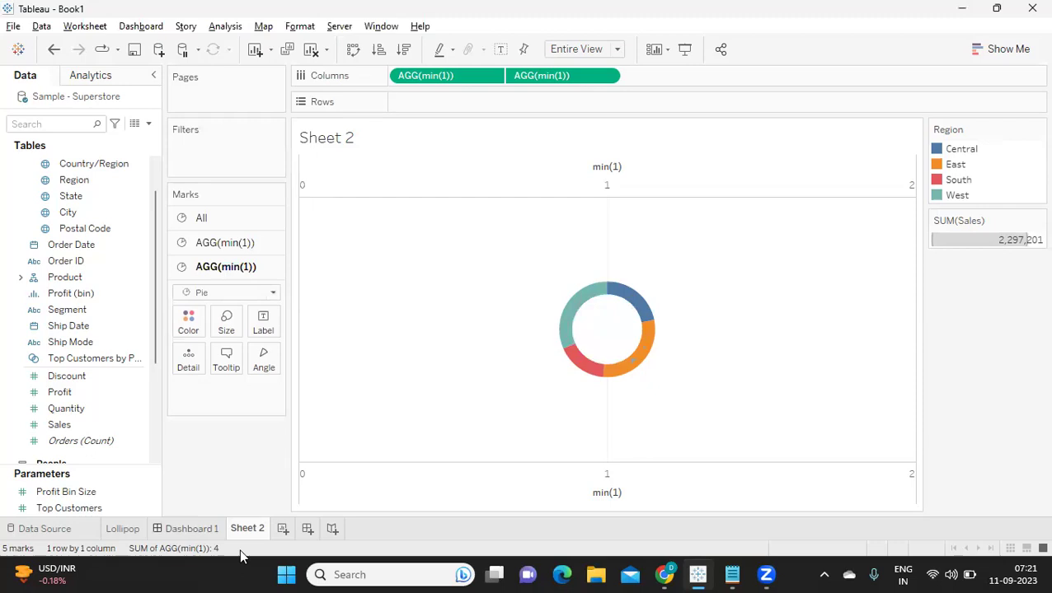
Rename the sheet to 'Donut Chat'
{"action": "double_click", "coordinate": [250, 529]}
{"action": "type", "text": "Donut"}
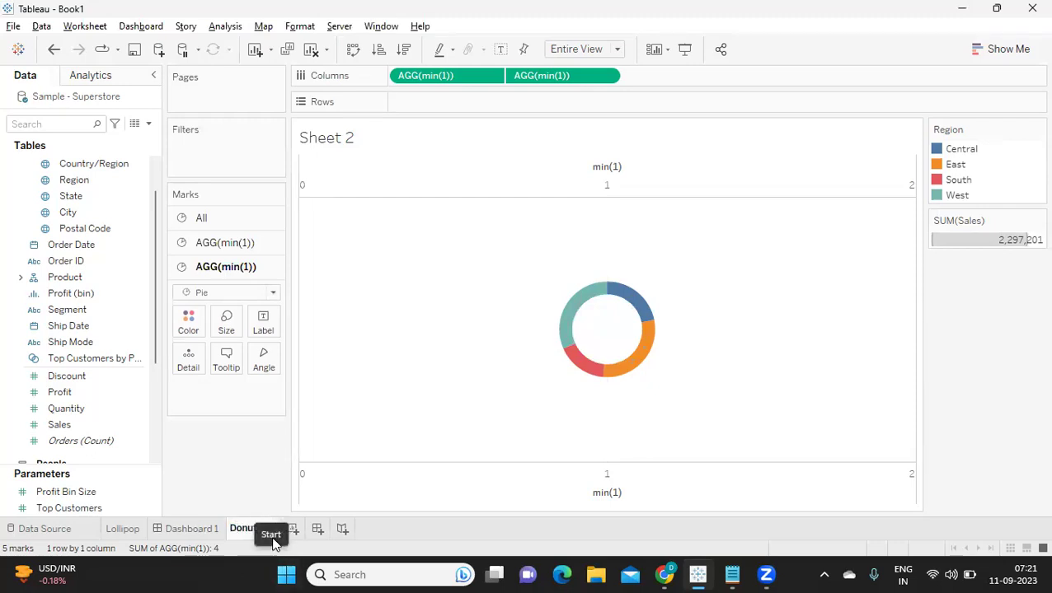
{"action": "type", "text": " Chat"}
{"action": "key", "text": "Return"}
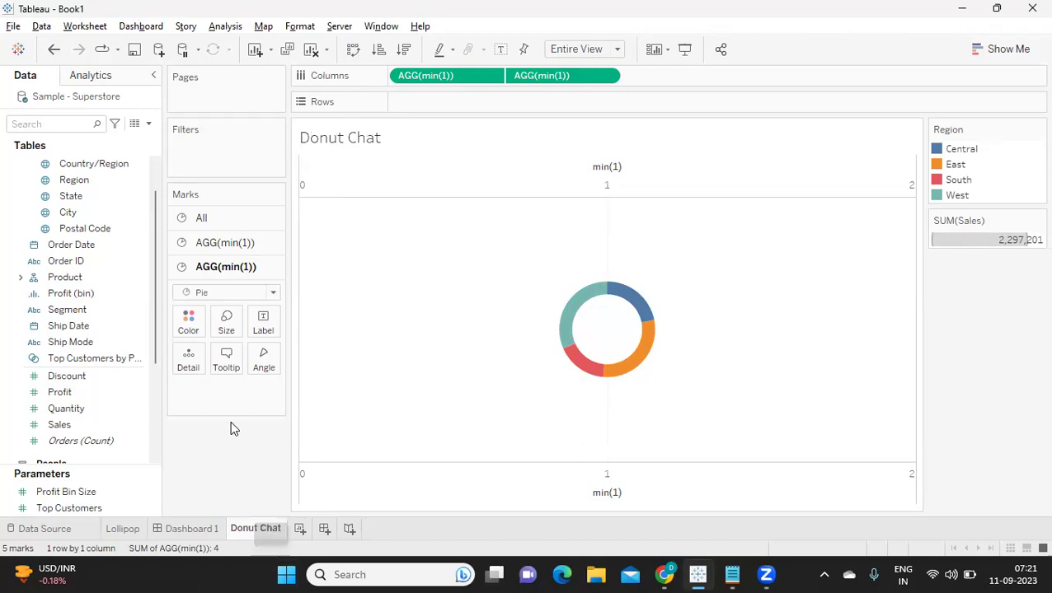
{"action": "mouse_move", "coordinate": [635, 347]}
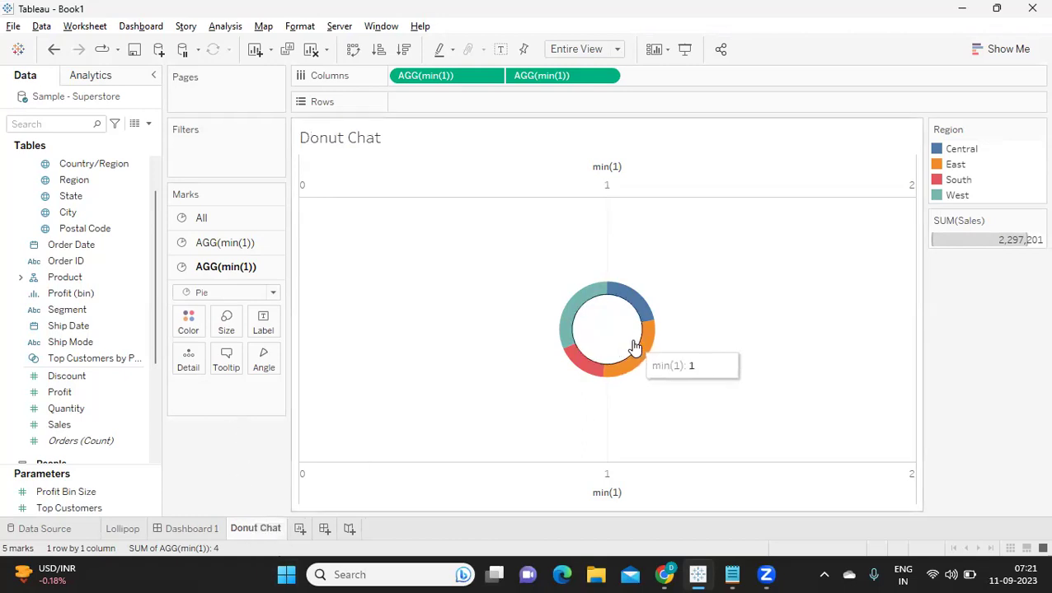
Create a new worksheet with Category on Rows
{"action": "left_click", "coordinate": [300, 528]}
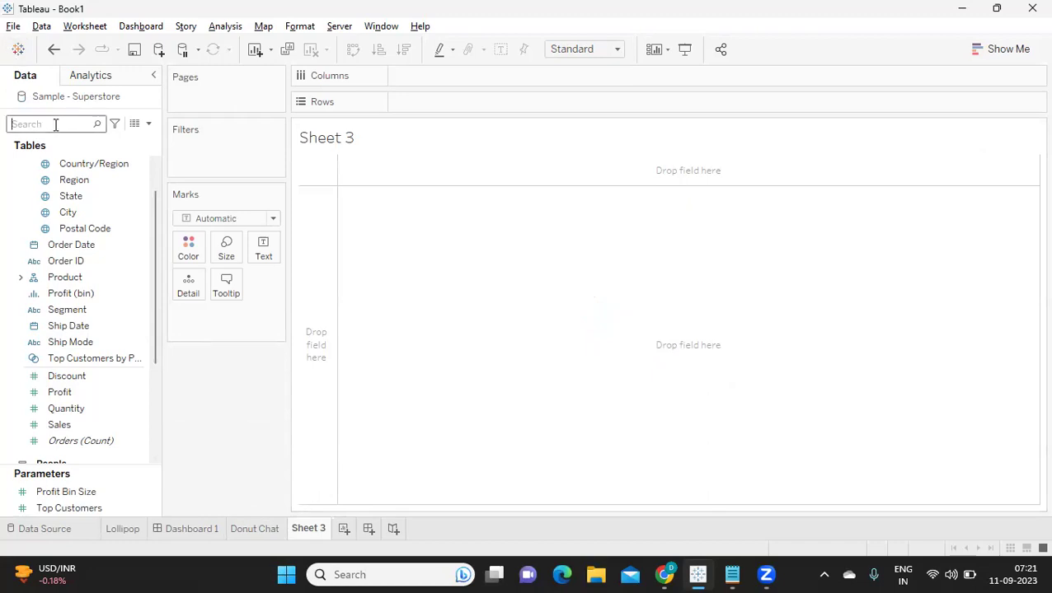
{"action": "type", "text": "ca"}
{"action": "left_click_drag", "start_coordinate": [72, 213], "coordinate": [480, 101]}
Create a calculated field 'Table Scoped LOD' with formula {SUM([Sales])}
{"action": "left_click", "coordinate": [148, 123]}
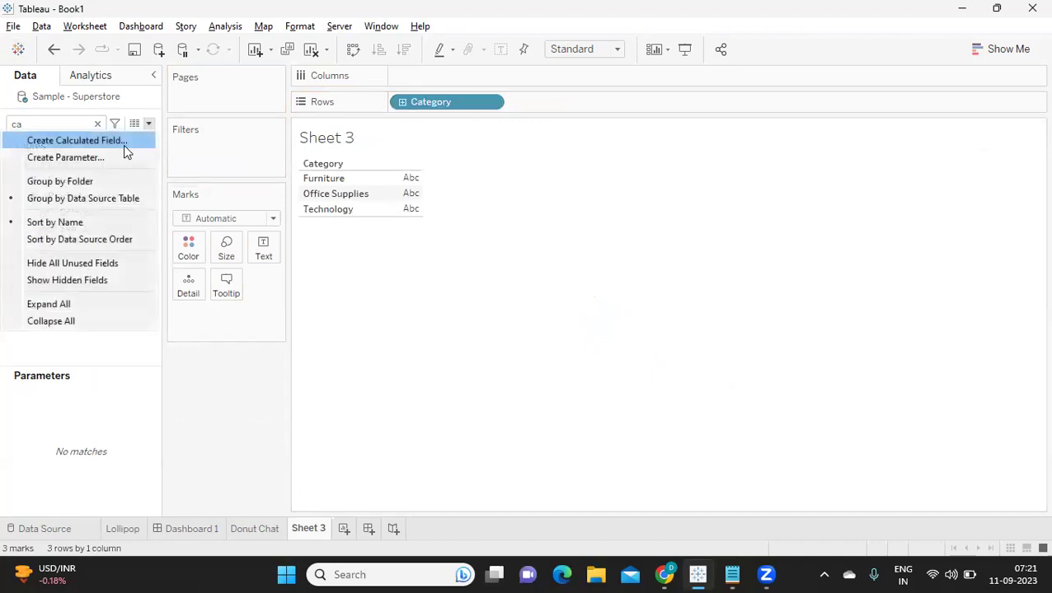
{"action": "left_click", "coordinate": [124, 142]}
{"action": "type", "text": "Fixed"}
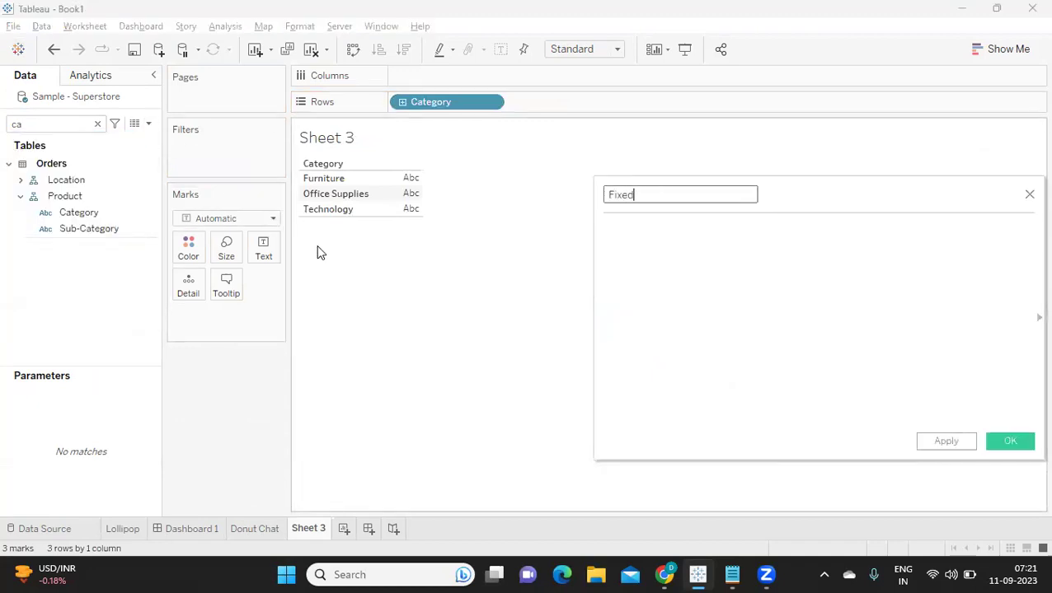
{"action": "key", "text": "Tab"}
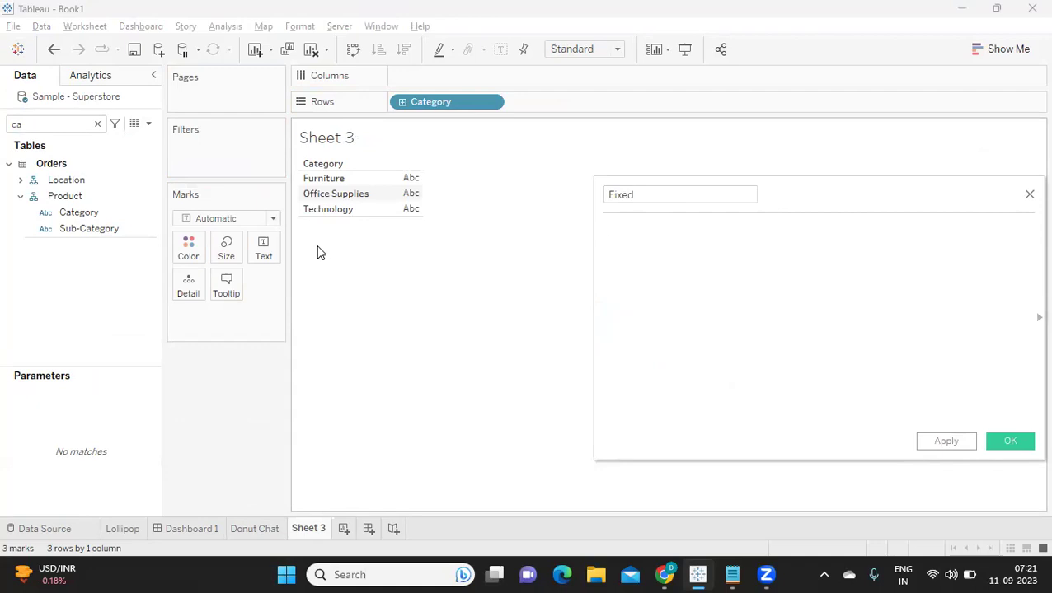
{"action": "double_click", "coordinate": [624, 194]}
{"action": "type", "text": "To"}
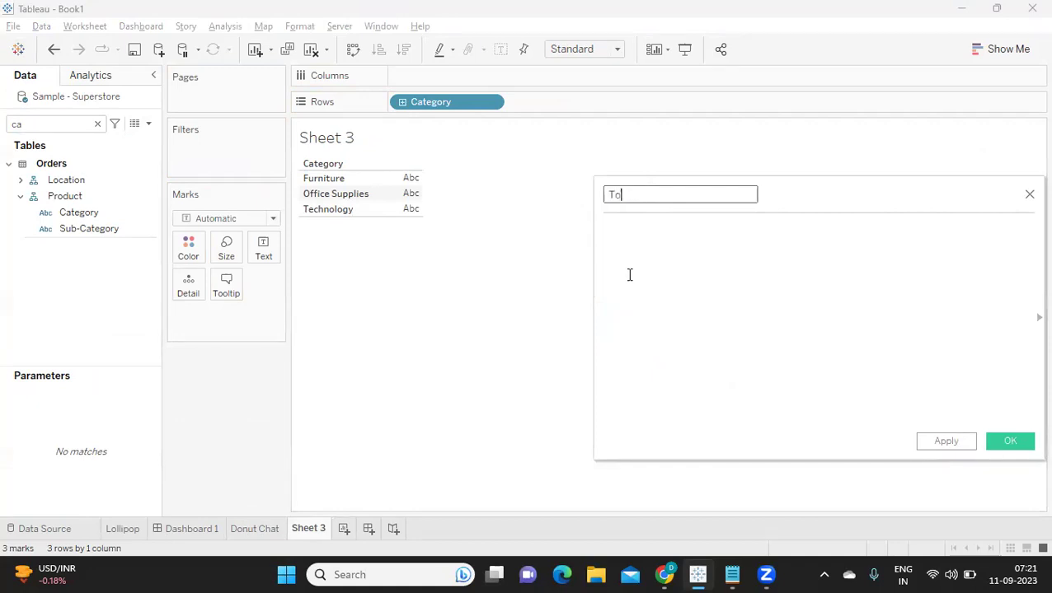
{"action": "type", "text": "tal "}
{"action": "type", "text": "able Scope"}
{"action": "type", "text": "d LOD"}
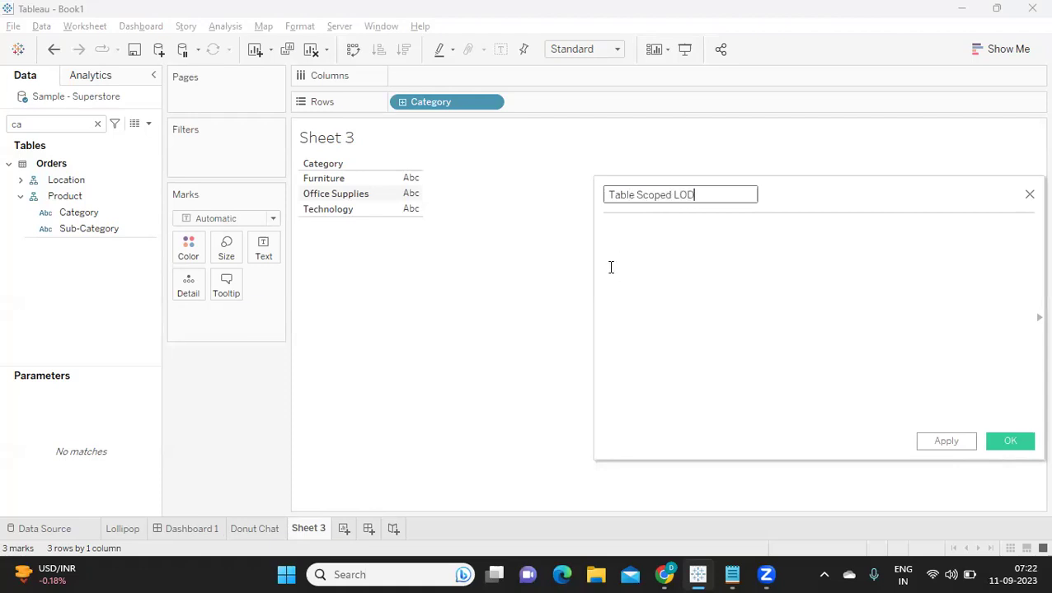
{"action": "left_click", "coordinate": [611, 267]}
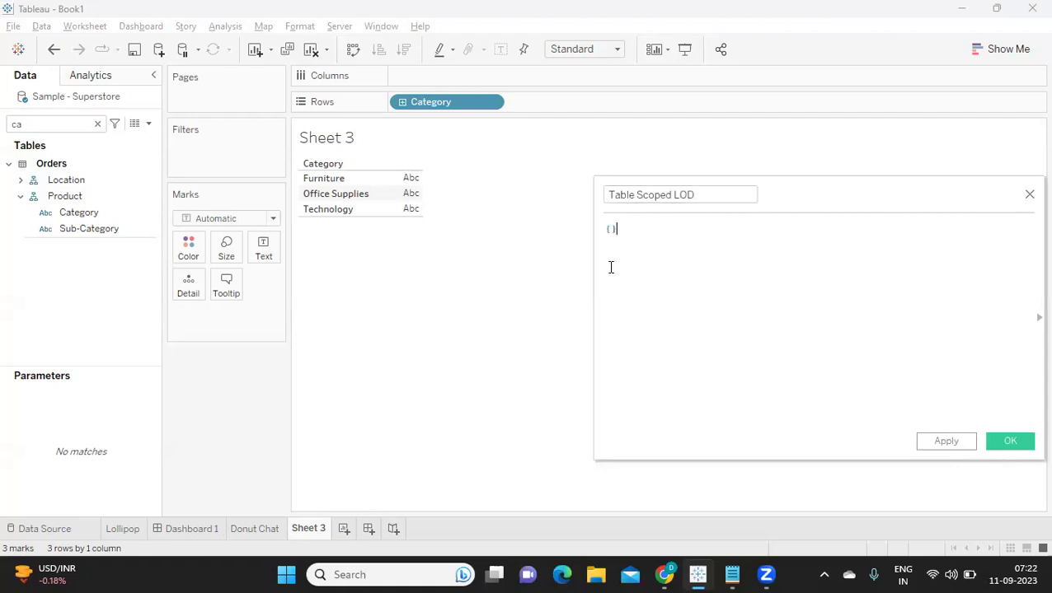
{"action": "type", "text": "{SUM(sal"}
{"action": "key", "text": "Return"}
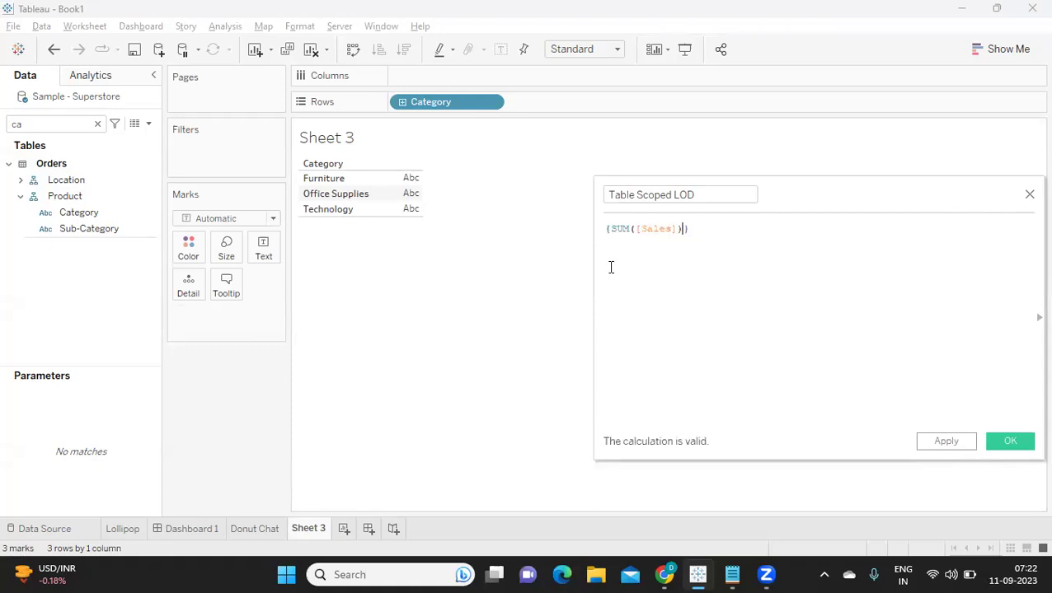
{"action": "left_click", "coordinate": [948, 444]}
{"action": "left_click", "coordinate": [999, 442]}
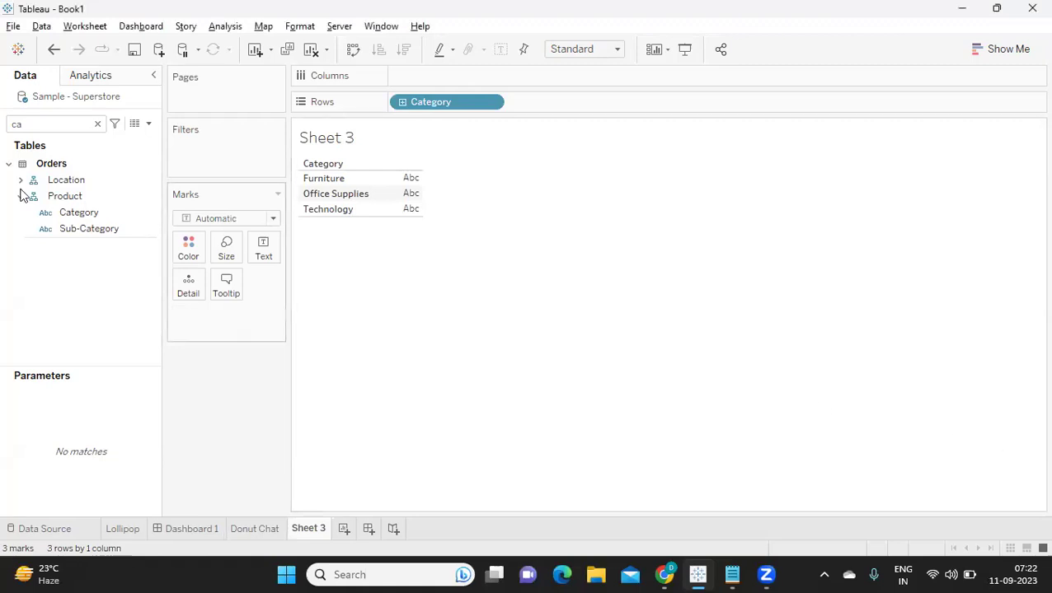
Show Table Scoped LOD values (2,297,201) beside each category
{"action": "key", "text": "BackSpace"}
{"action": "key", "text": "BackSpace"}
{"action": "type", "text": "Tab"}
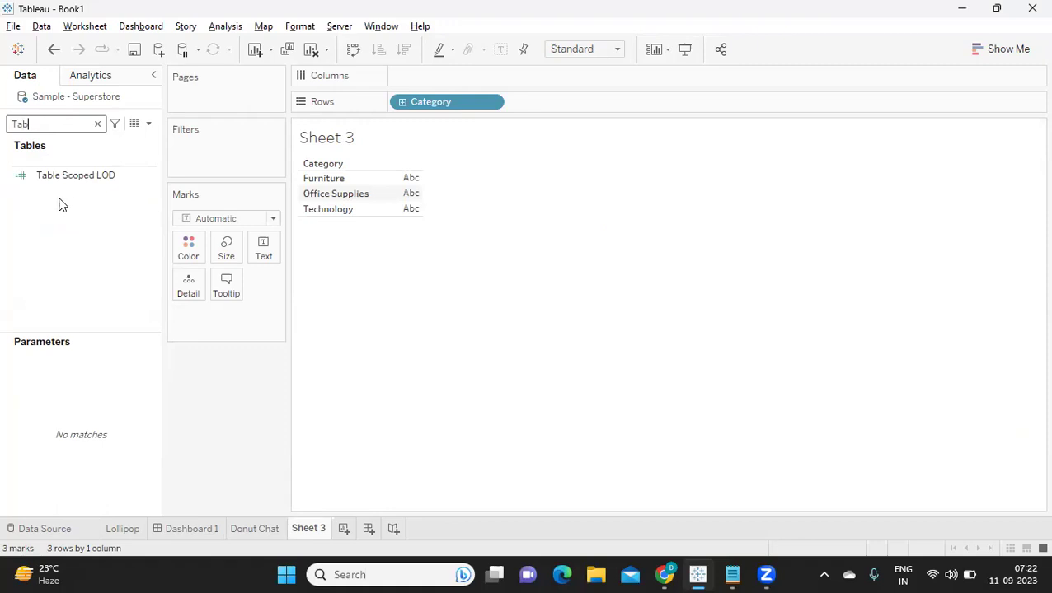
{"action": "left_click_drag", "start_coordinate": [60, 175], "coordinate": [252, 246]}
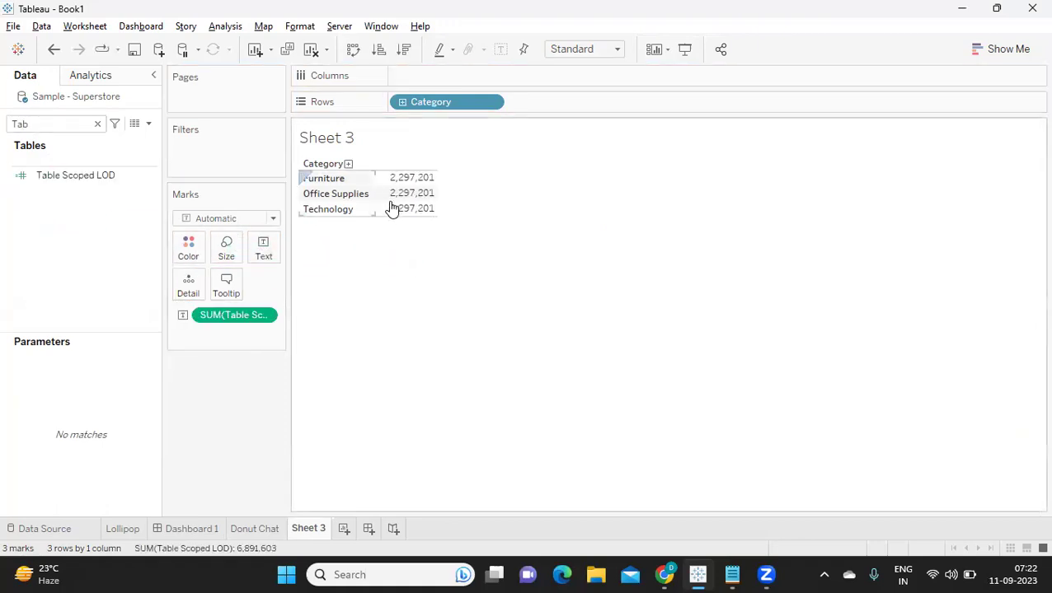
Start a new calculated field named 'Fixed LOD' with a FIXED expression
{"action": "left_click", "coordinate": [148, 123]}
{"action": "left_click", "coordinate": [132, 138]}
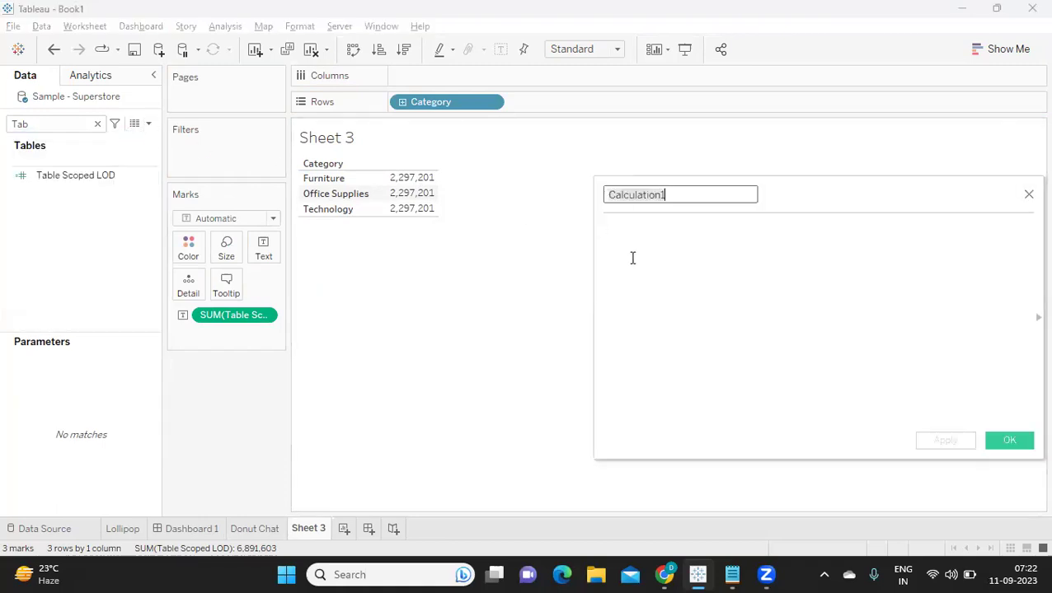
{"action": "type", "text": "Fixed"}
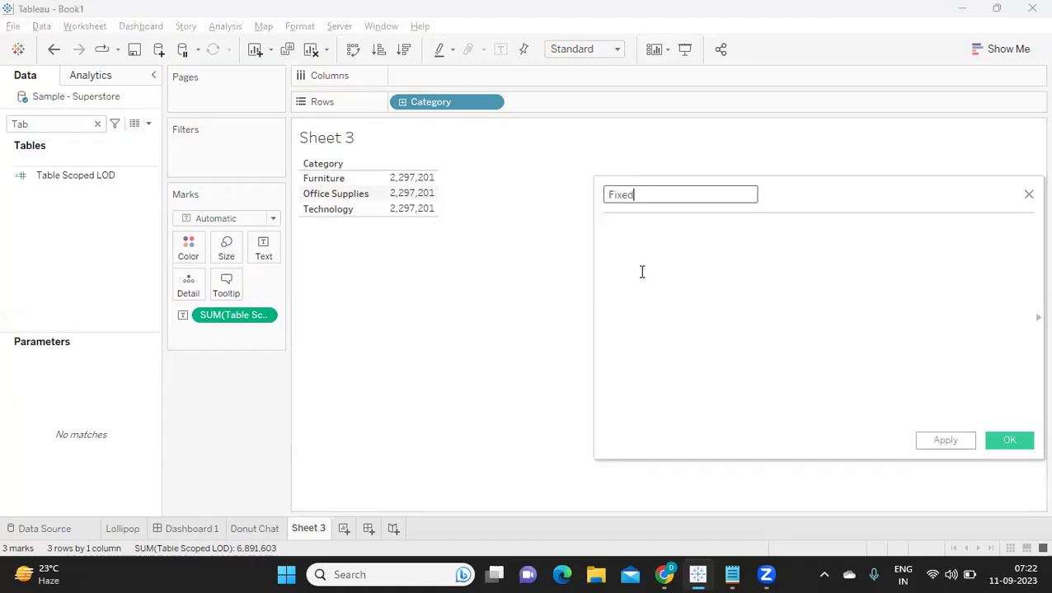
{"action": "type", "text": " LOD"}
{"action": "key", "text": "Tab"}
{"action": "type", "text": "{fix"}
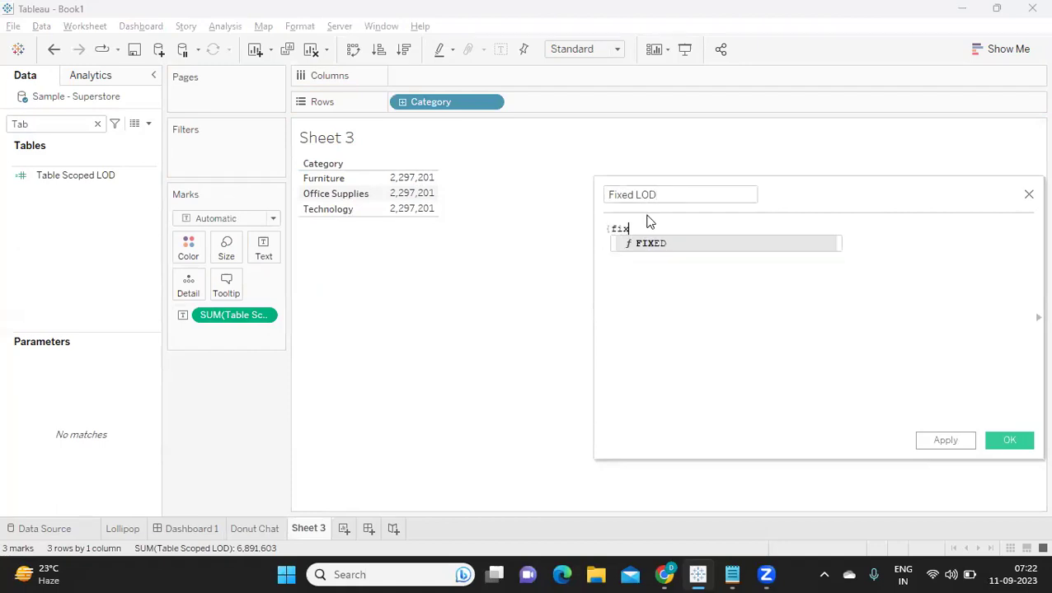
{"action": "key", "text": "Return"}
{"action": "type", "text": "ca"}
{"action": "key", "text": "Return"}
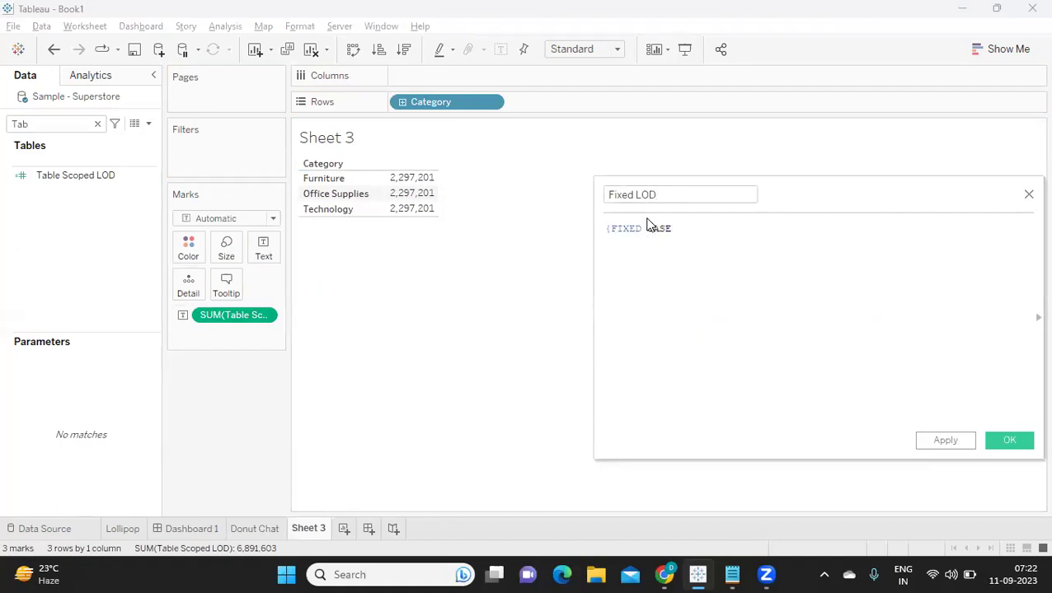
Complete the formula as {FIXED [Category]:SUM([Sales])} and save it
{"action": "key", "text": "BackSpace"}
{"action": "key", "text": "BackSpace"}
{"action": "key", "text": "Down"}
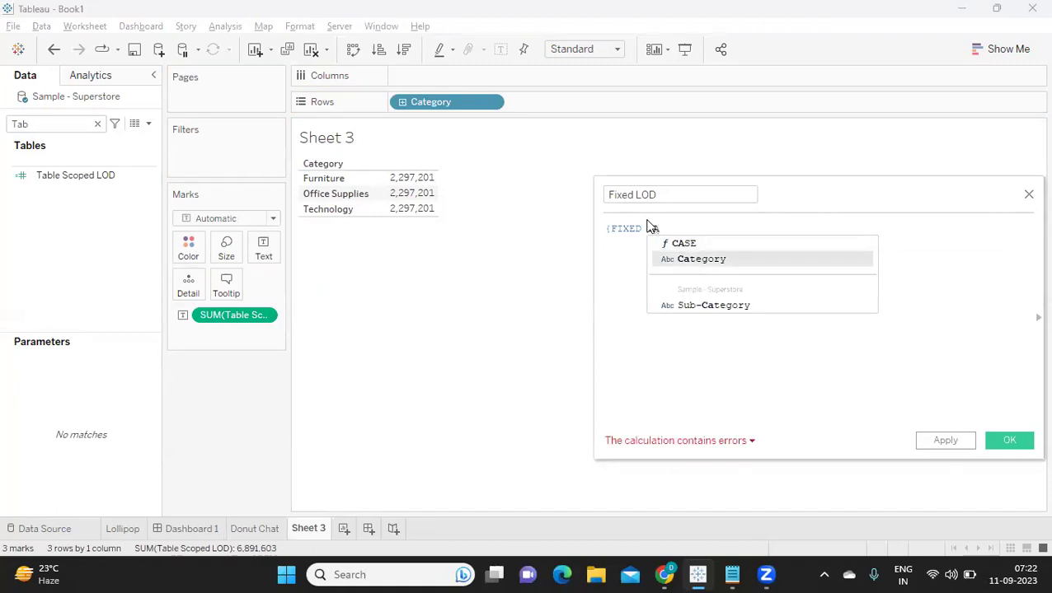
{"action": "key", "text": "Return"}
{"action": "type", "text": ":"}
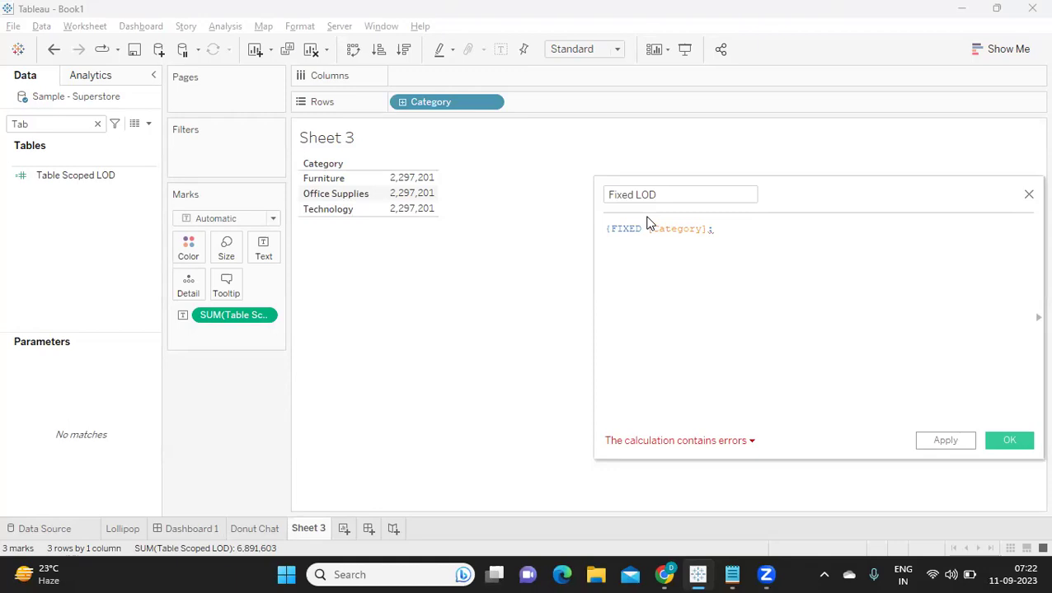
{"action": "type", "text": "su"}
{"action": "key", "text": "Return"}
{"action": "type", "text": "sal"}
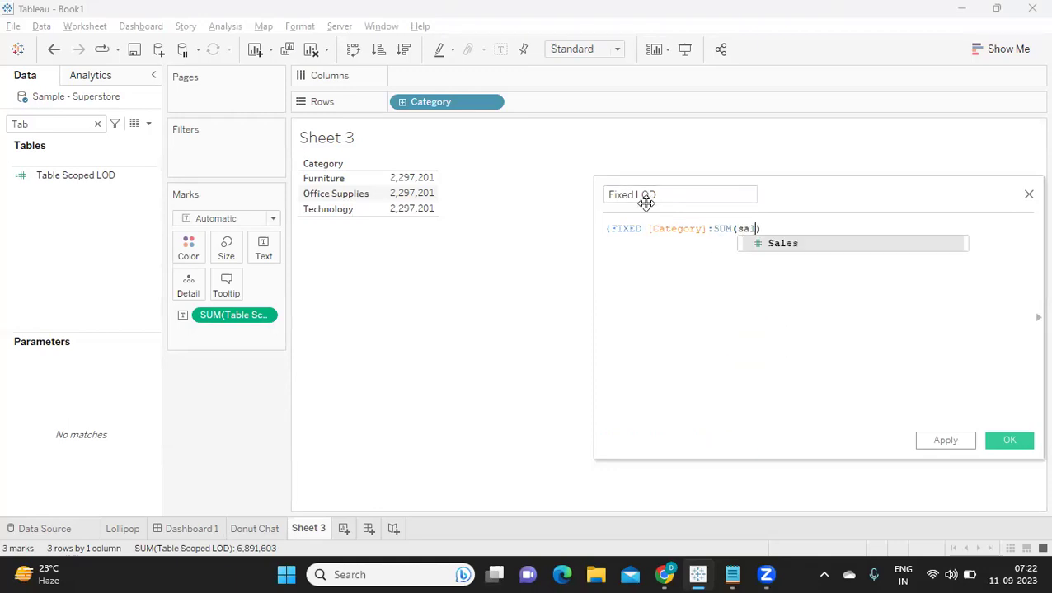
{"action": "key", "text": "Return"}
{"action": "type", "text": "}"}
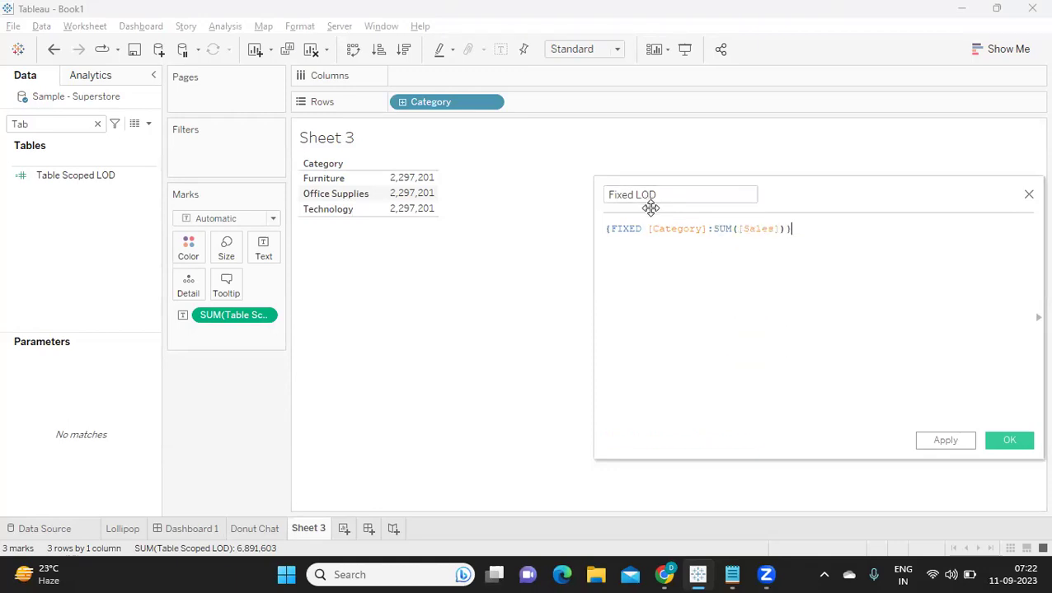
{"action": "left_click_drag", "start_coordinate": [803, 230], "coordinate": [598, 214]}
{"action": "left_click", "coordinate": [945, 441]}
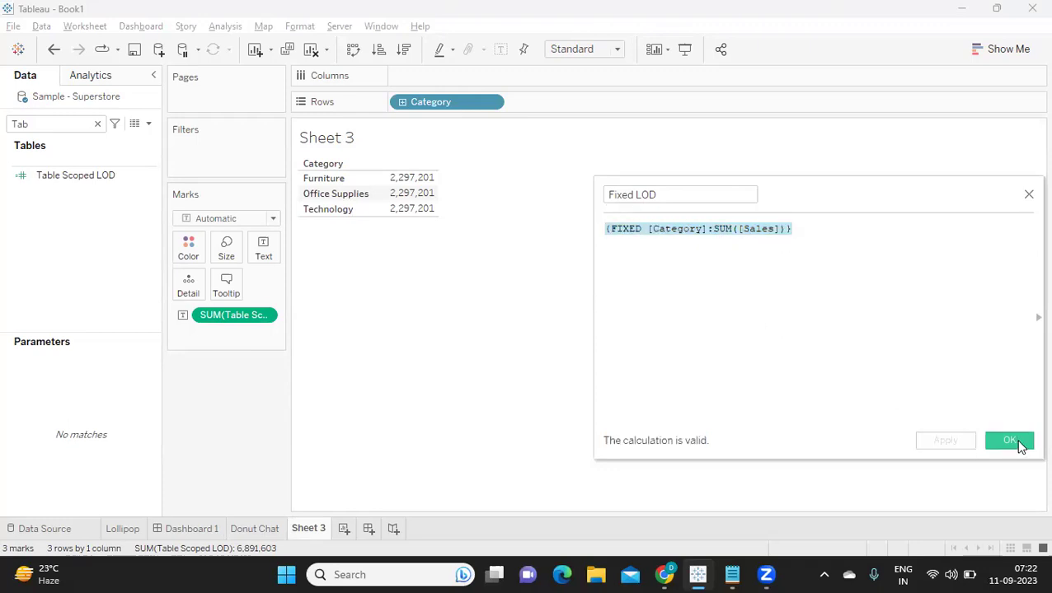
{"action": "left_click", "coordinate": [1017, 441]}
Add Fixed LOD values (742,000; 719,047; 836,154) to the table text
{"action": "left_click_drag", "start_coordinate": [47, 176], "coordinate": [258, 251]}
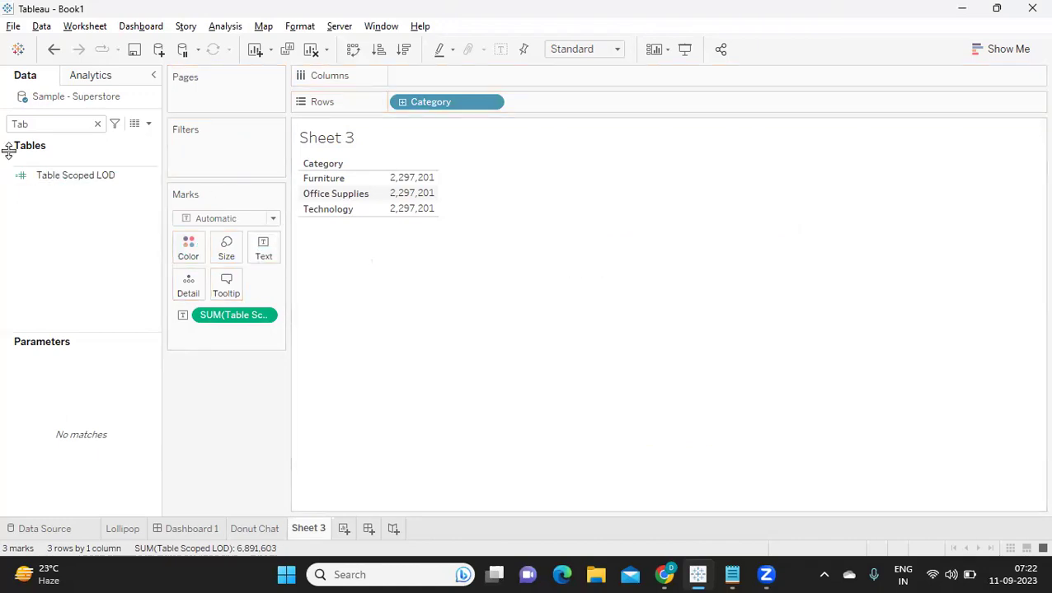
{"action": "left_click_drag", "start_coordinate": [36, 174], "coordinate": [250, 249]}
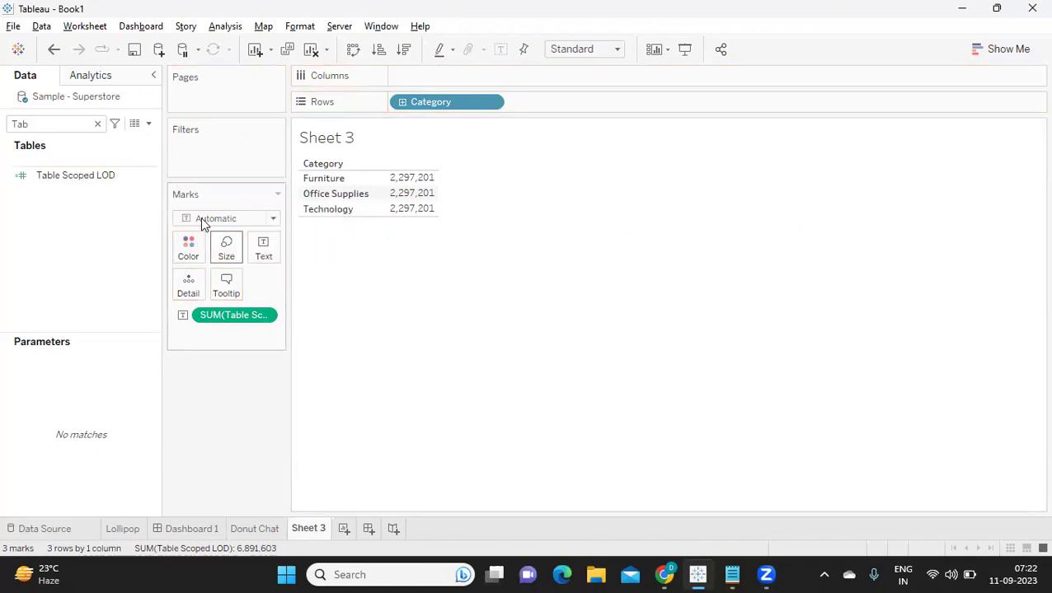
{"action": "left_click", "coordinate": [97, 124]}
{"action": "type", "text": "f"}
{"action": "left_click_drag", "start_coordinate": [71, 247], "coordinate": [265, 253]}
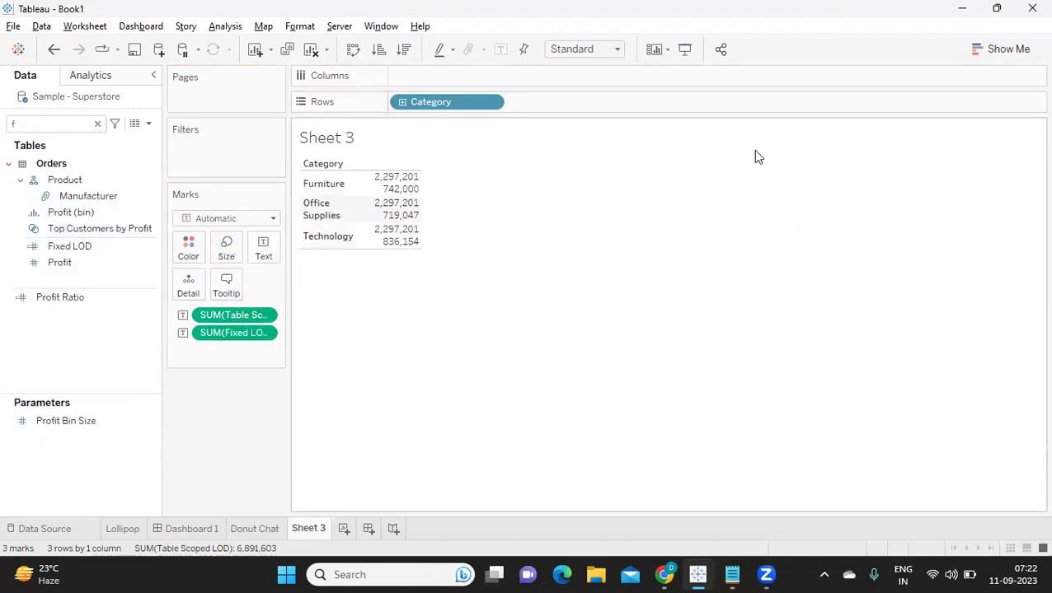
{"action": "left_click", "coordinate": [998, 51]}
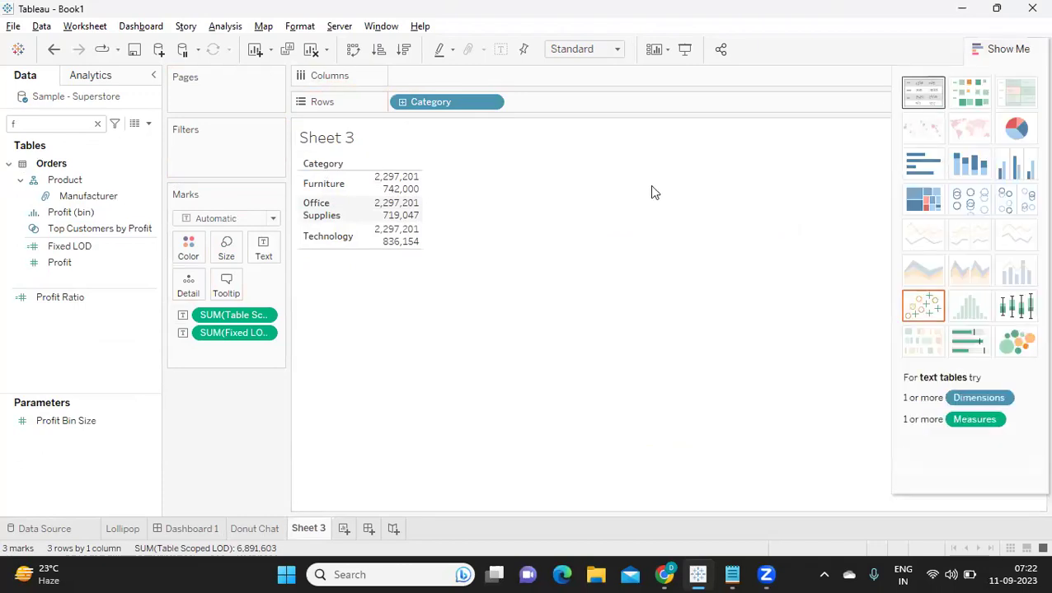
Clear the field search and start a new calculated field named 'Include LoD'
{"action": "left_click", "coordinate": [97, 124]}
{"action": "left_click", "coordinate": [149, 123]}
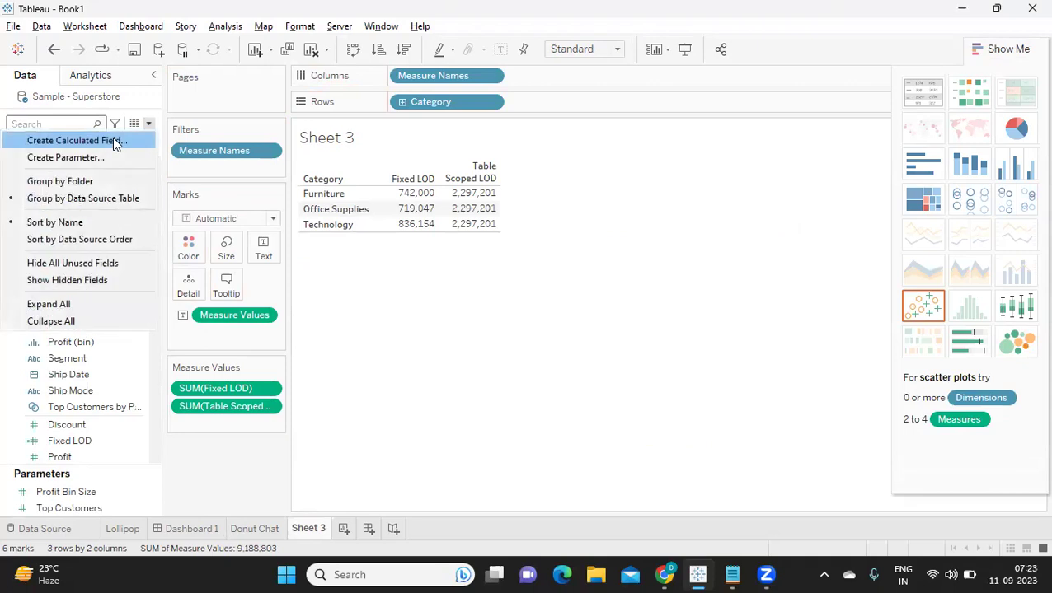
{"action": "left_click", "coordinate": [113, 140]}
{"action": "type", "text": "Ind"}
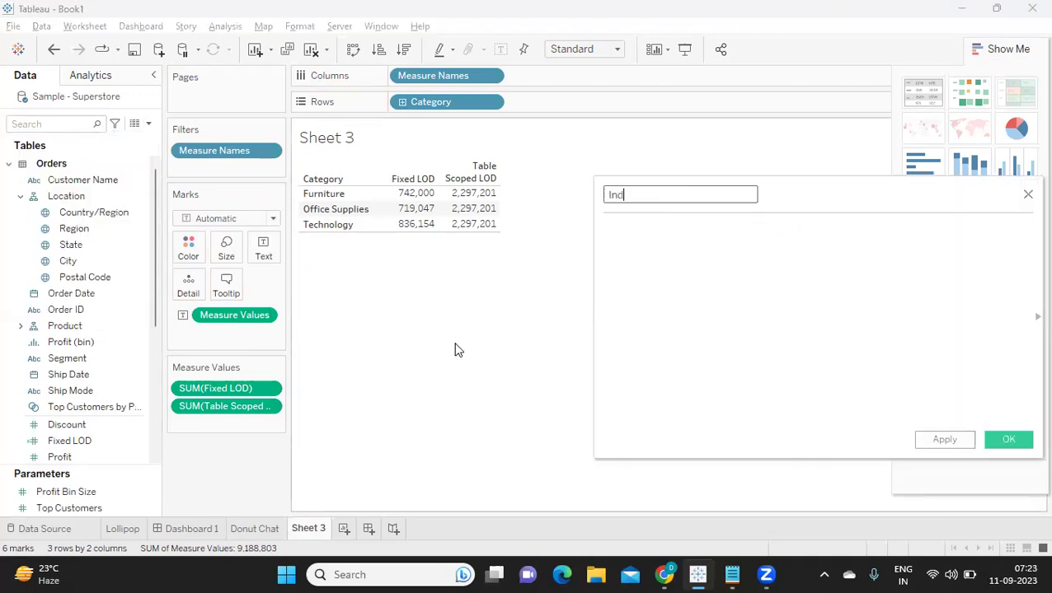
{"action": "type", "text": "c"}
{"action": "key", "text": "BackSpace"}
{"action": "key", "text": "BackSpace"}
{"action": "type", "text": "clude LoD"}
{"action": "key", "text": "Tab"}
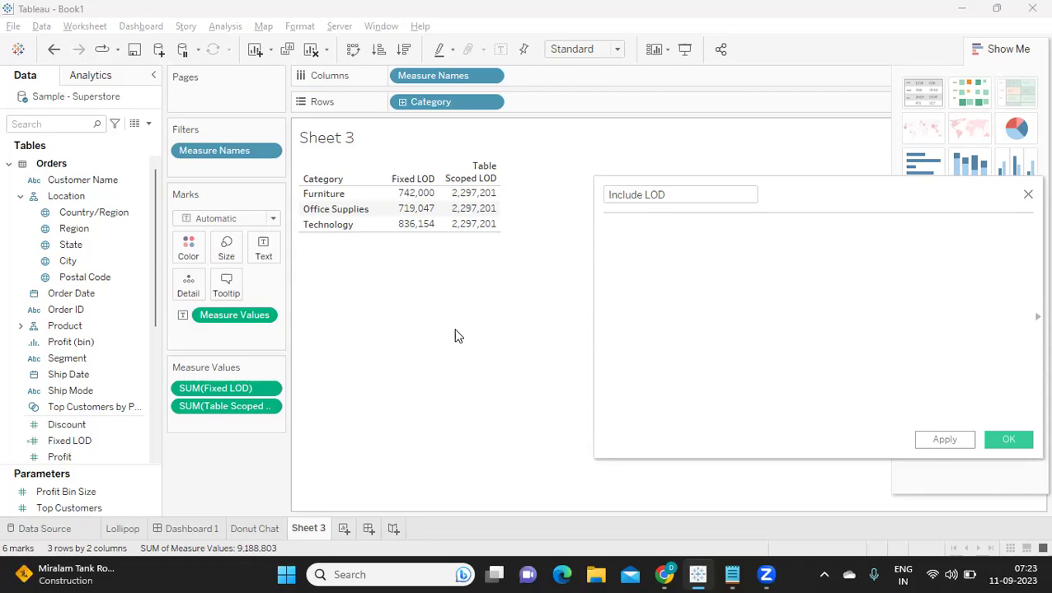
Enter {INCLUDE [Customer Name]: AVG([Sales])} and add Include LOD as the third table column
{"action": "type", "text": "{fi"}
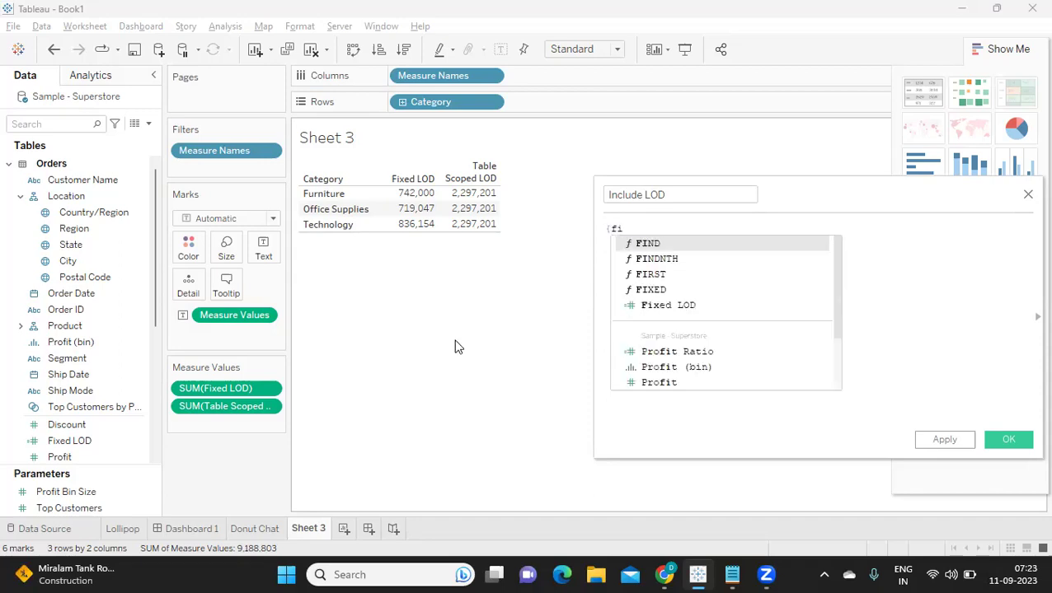
{"action": "type", "text": "x"}
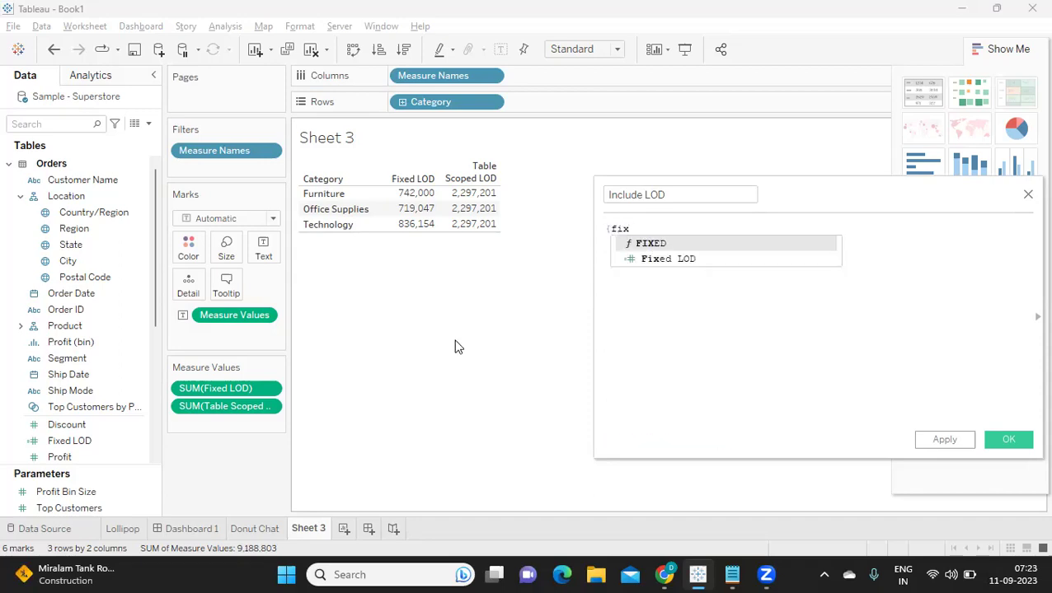
{"action": "key", "text": "Return"}
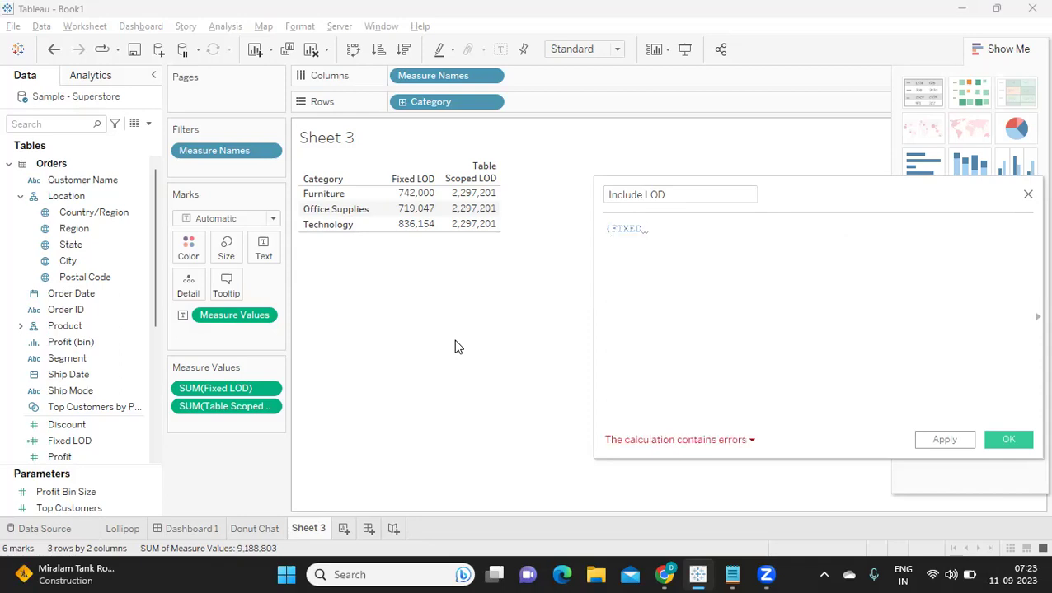
{"action": "key", "text": "BackSpace"}
{"action": "key", "text": "BackSpace"}
{"action": "key", "text": "BackSpace"}
{"action": "key", "text": "BackSpace"}
{"action": "key", "text": "BackSpace"}
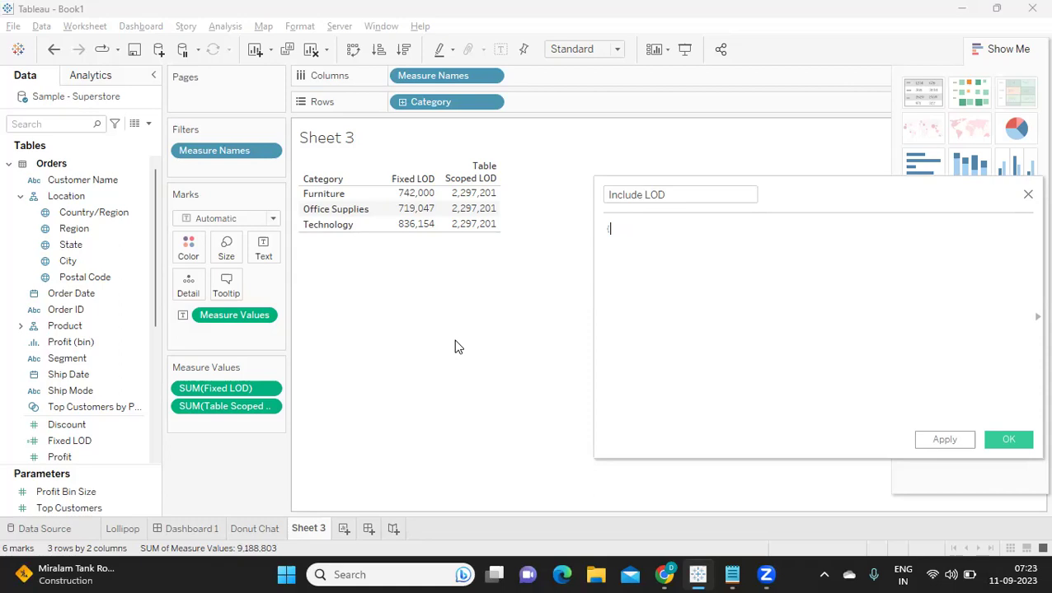
{"action": "type", "text": "incu"}
{"action": "key", "text": "Return"}
{"action": "type", "text": "cus"}
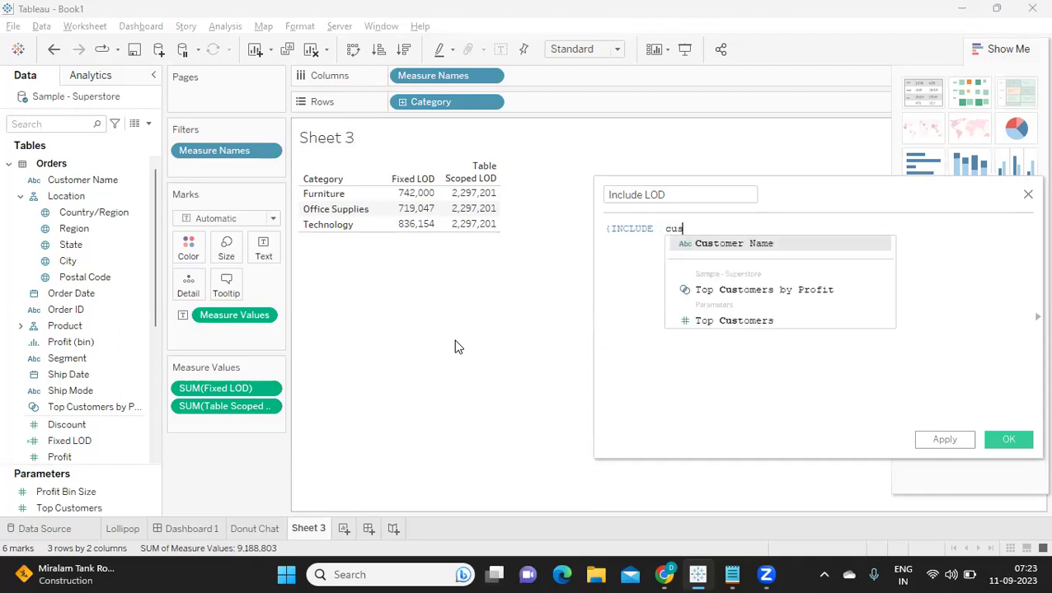
{"action": "key", "text": "Return"}
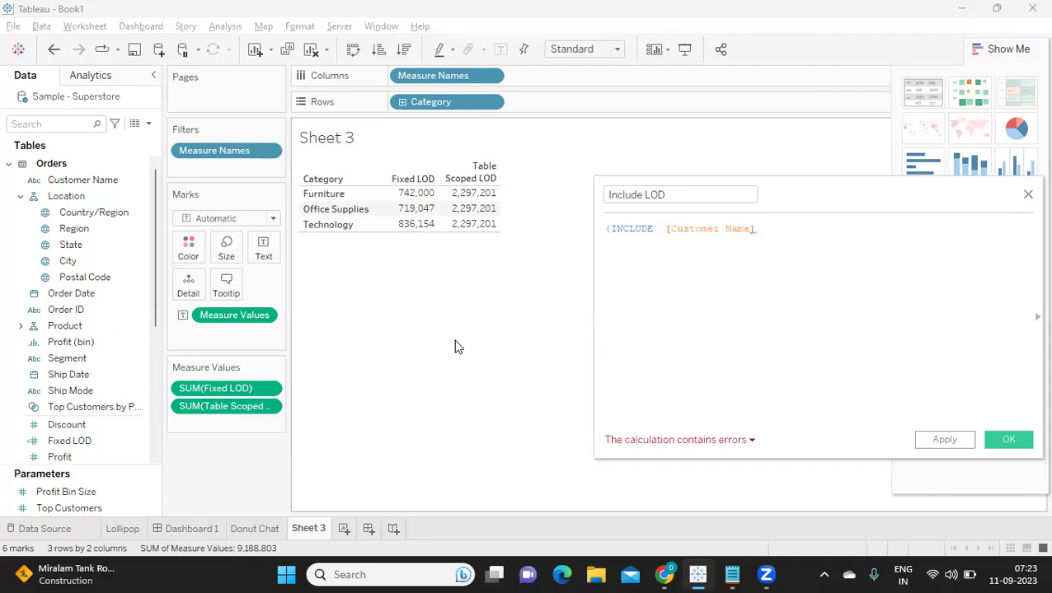
{"action": "type", "text": ","}
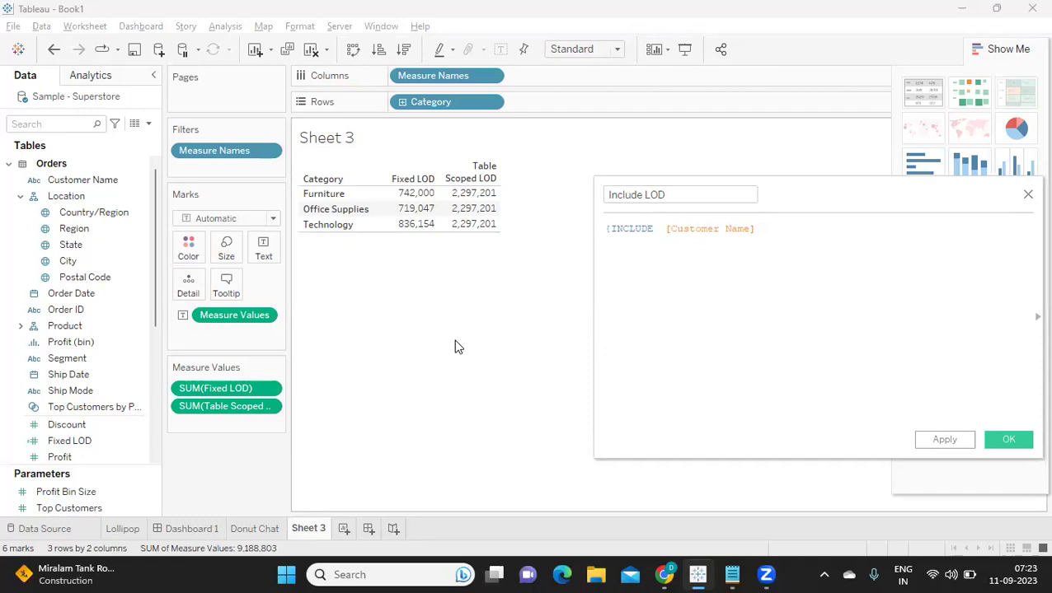
{"action": "type", "text": "avg"}
{"action": "key", "text": "Return"}
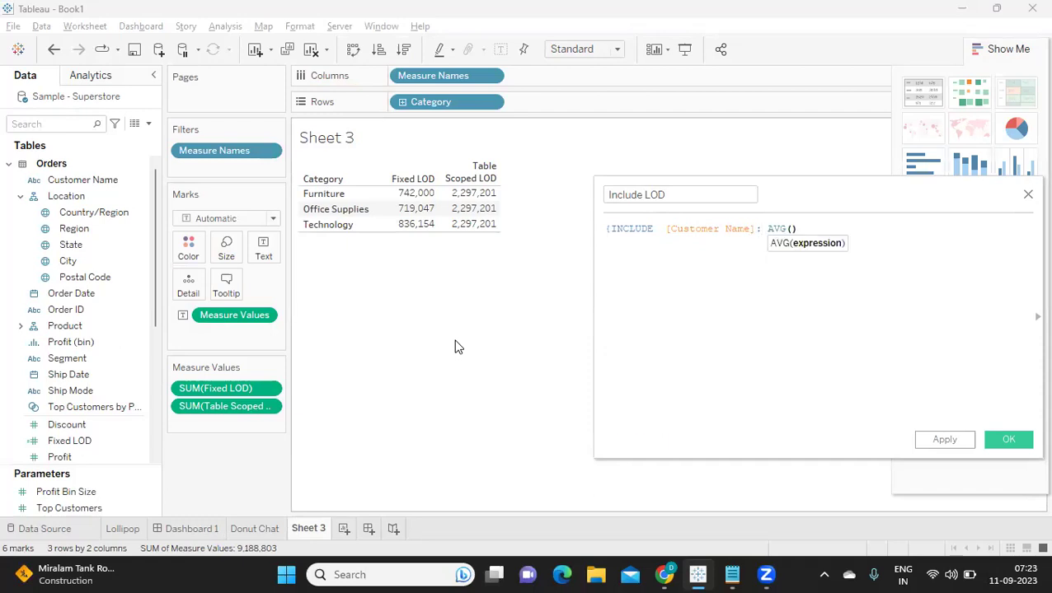
{"action": "type", "text": "s"}
{"action": "key", "text": "Return"}
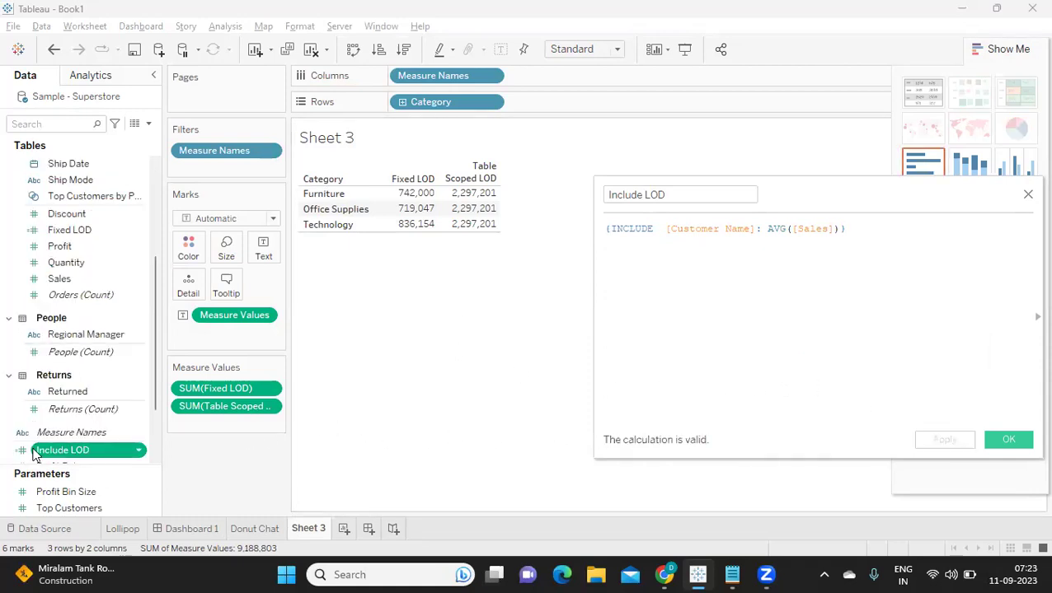
{"action": "left_click_drag", "start_coordinate": [83, 445], "coordinate": [263, 444]}
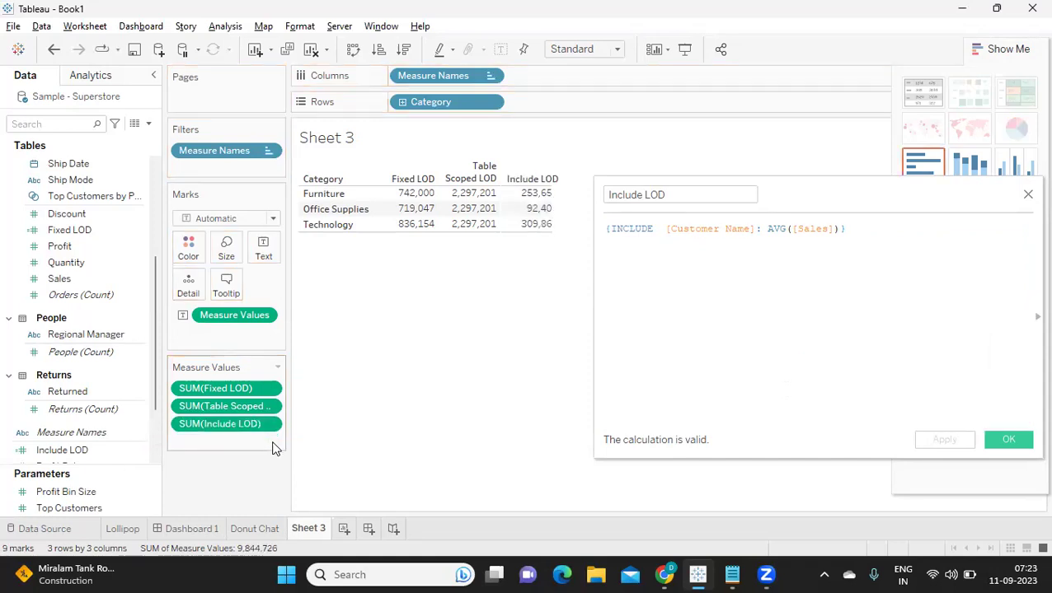
Save and close the Include LOD calculation
{"action": "left_click", "coordinate": [1009, 440]}
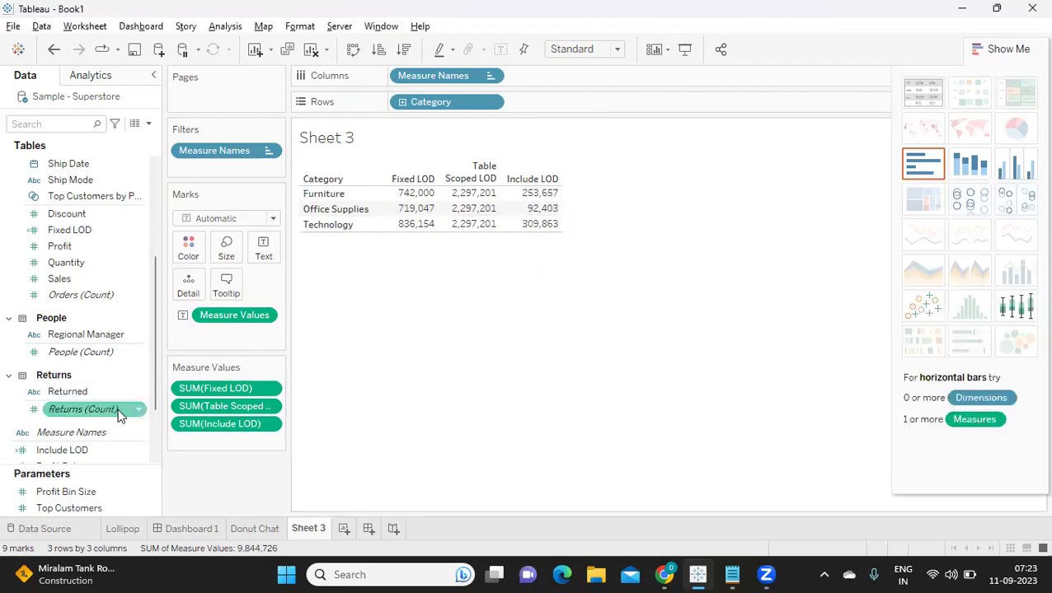
{"action": "left_click", "coordinate": [139, 455]}
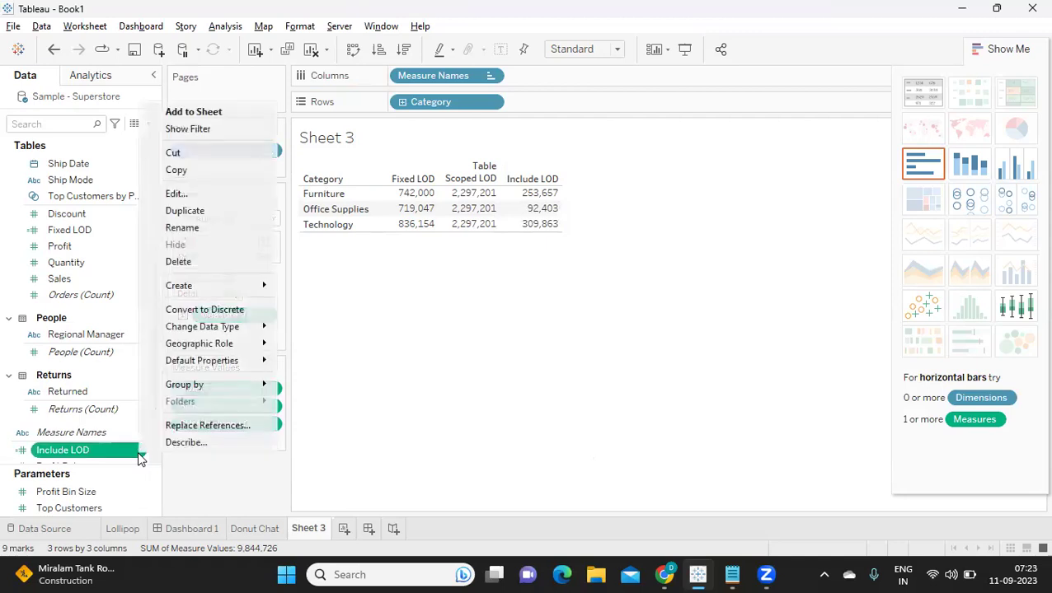
{"action": "left_click", "coordinate": [213, 502]}
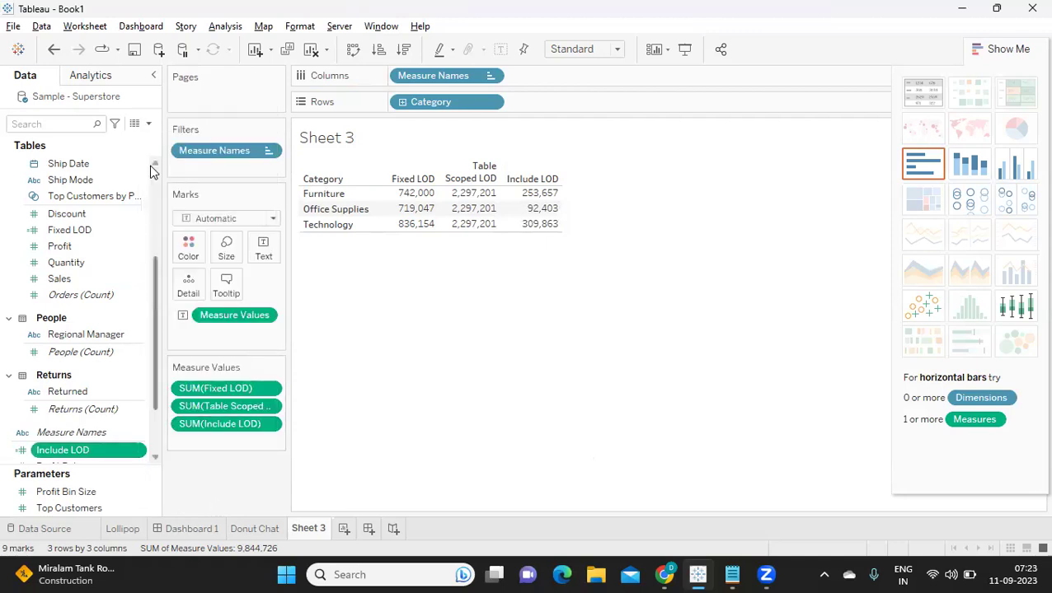
Create another calculated field named 'Exclude LOD'
{"action": "left_click", "coordinate": [149, 124]}
{"action": "left_click", "coordinate": [99, 141]}
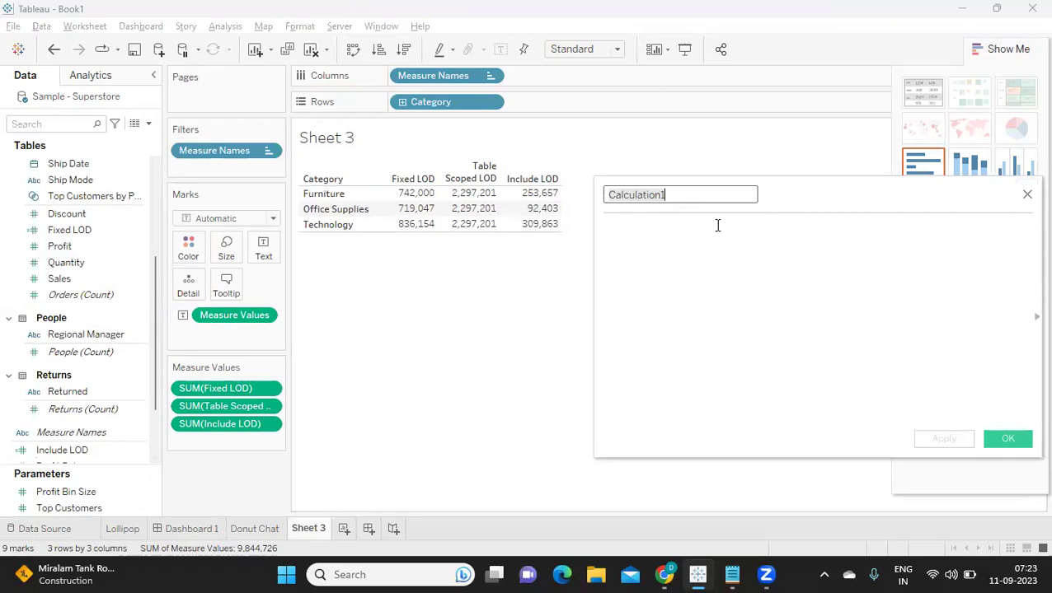
{"action": "type", "text": "Exclu"}
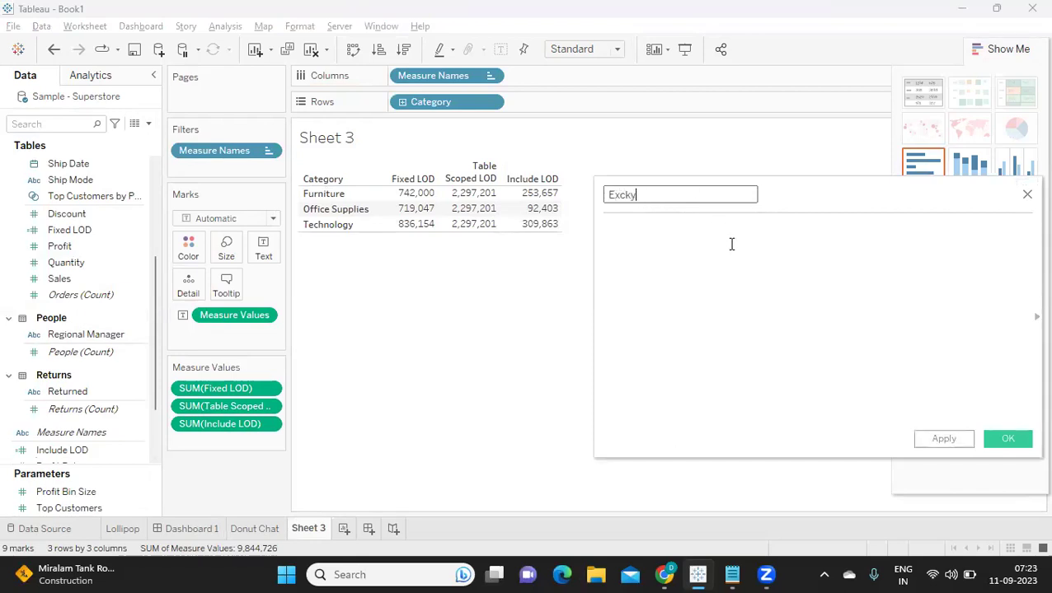
{"action": "key", "text": "BackSpace"}
{"action": "key", "text": "BackSpace"}
{"action": "type", "text": "lyde"}
{"action": "key", "text": "BackSpace"}
{"action": "key", "text": "BackSpace"}
{"action": "type", "text": "ue"}
{"action": "key", "text": "BackSpace"}
{"action": "key", "text": "BackSpace"}
{"action": "type", "text": "ude LOD"}
Write the formula {EXCLUDE [Sub-Category] : SUM([Sales])}
{"action": "left_click", "coordinate": [741, 253]}
{"action": "type", "text": "{"}
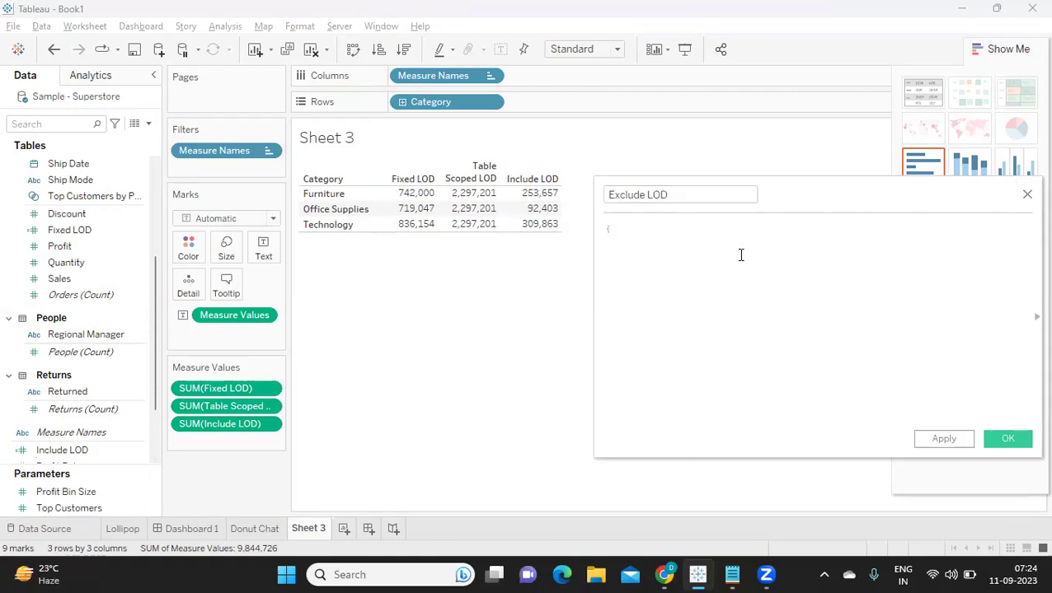
{"action": "type", "text": "f"}
{"action": "key", "text": "BackSpace"}
{"action": "type", "text": "excl"}
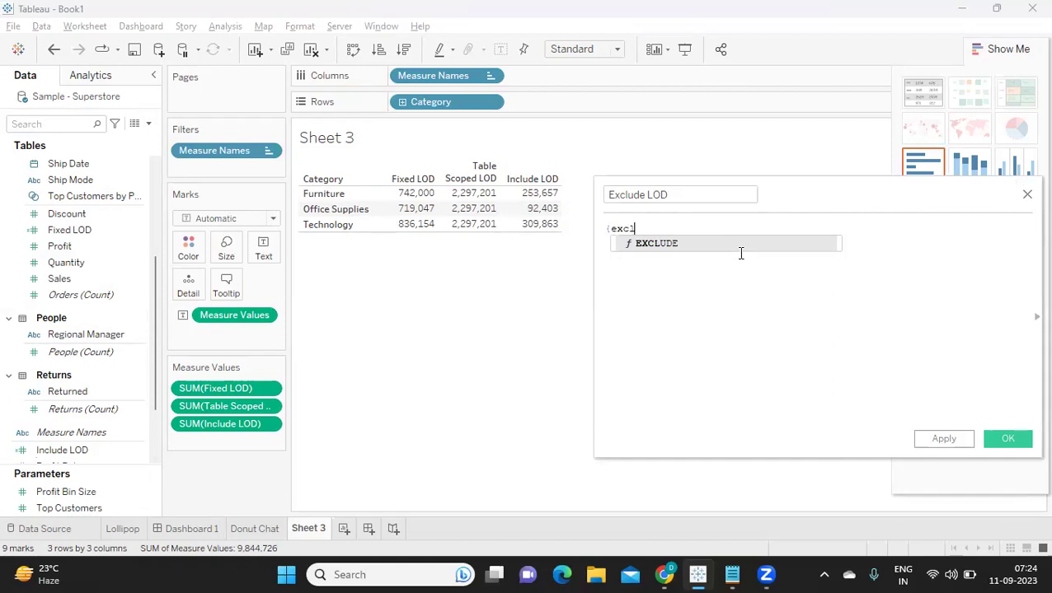
{"action": "key", "text": "Return"}
{"action": "type", "text": "sub"}
{"action": "key", "text": "Return"}
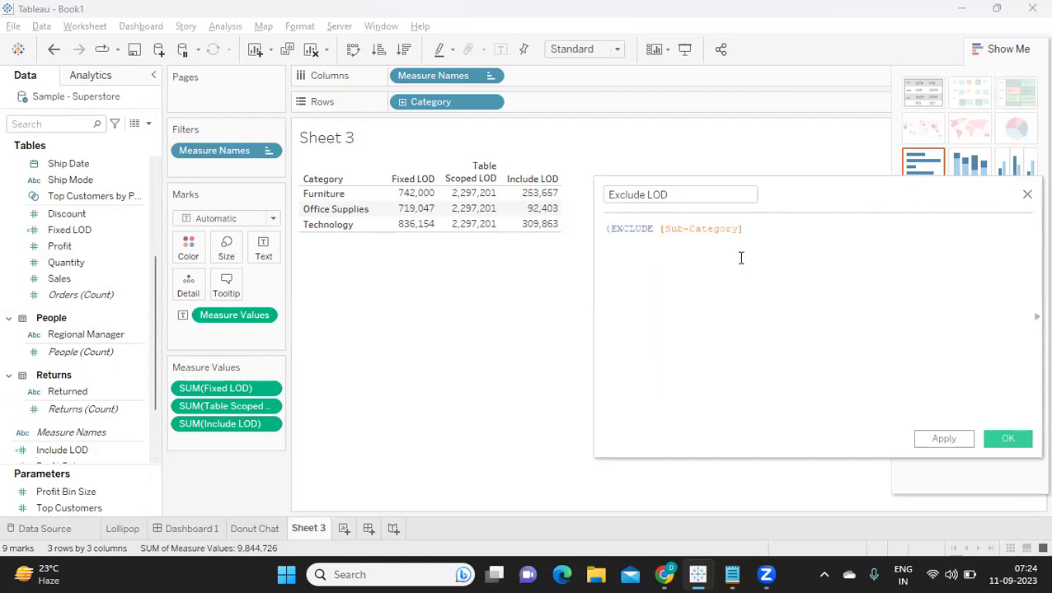
{"action": "type", "text": ": sum"}
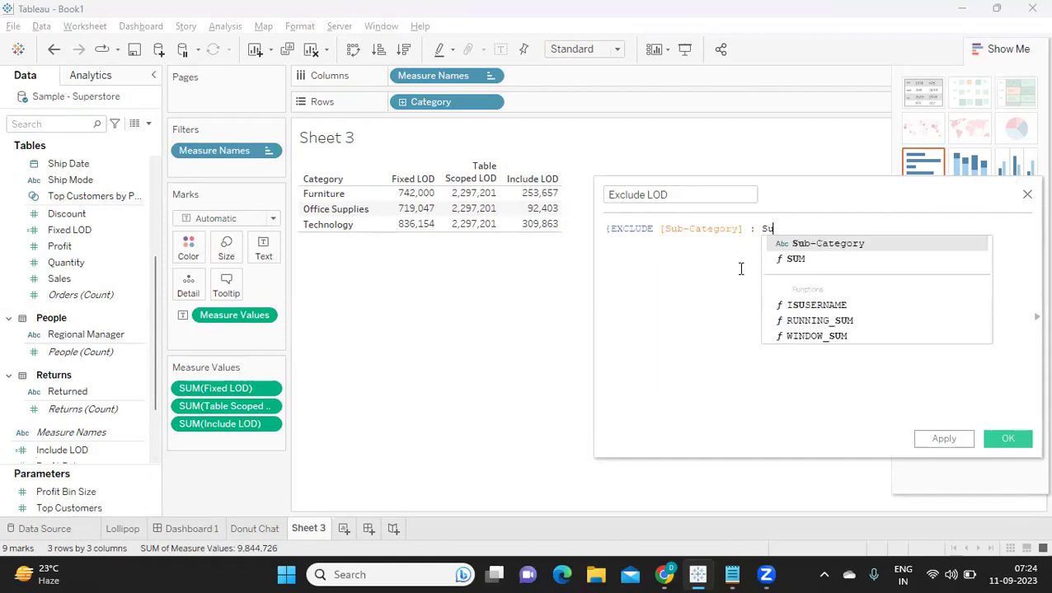
{"action": "key", "text": "Return"}
{"action": "type", "text": "sa"}
{"action": "key", "text": "Return"}
{"action": "type", "text": ")"}
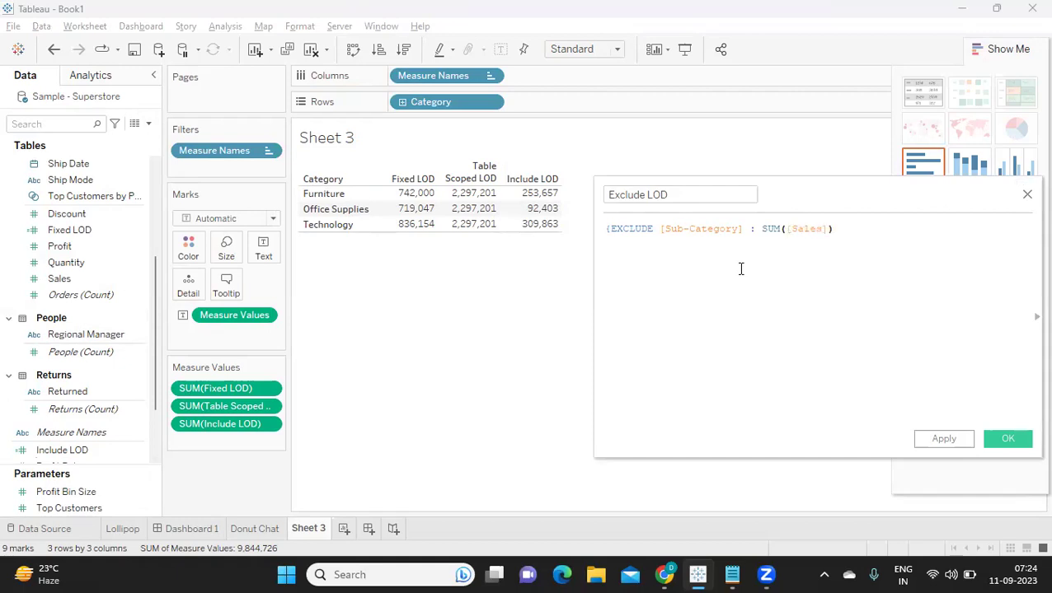
{"action": "type", "text": "}"}
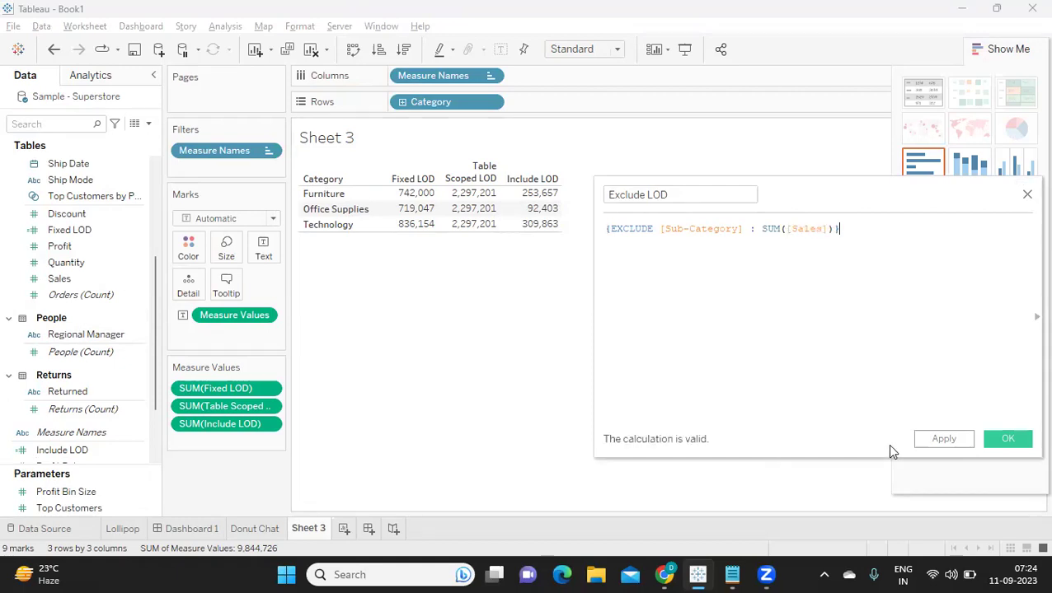
Save the Exclude LOD calculation and add it to Measure Values
{"action": "left_click", "coordinate": [944, 439]}
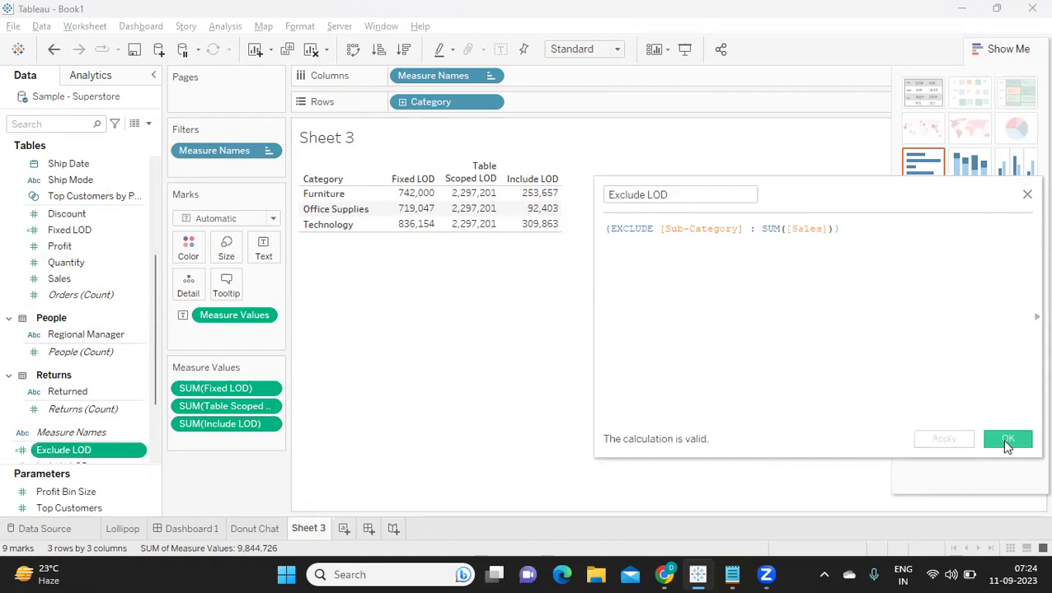
{"action": "left_click", "coordinate": [1006, 441]}
{"action": "left_click_drag", "start_coordinate": [71, 445], "coordinate": [207, 450]}
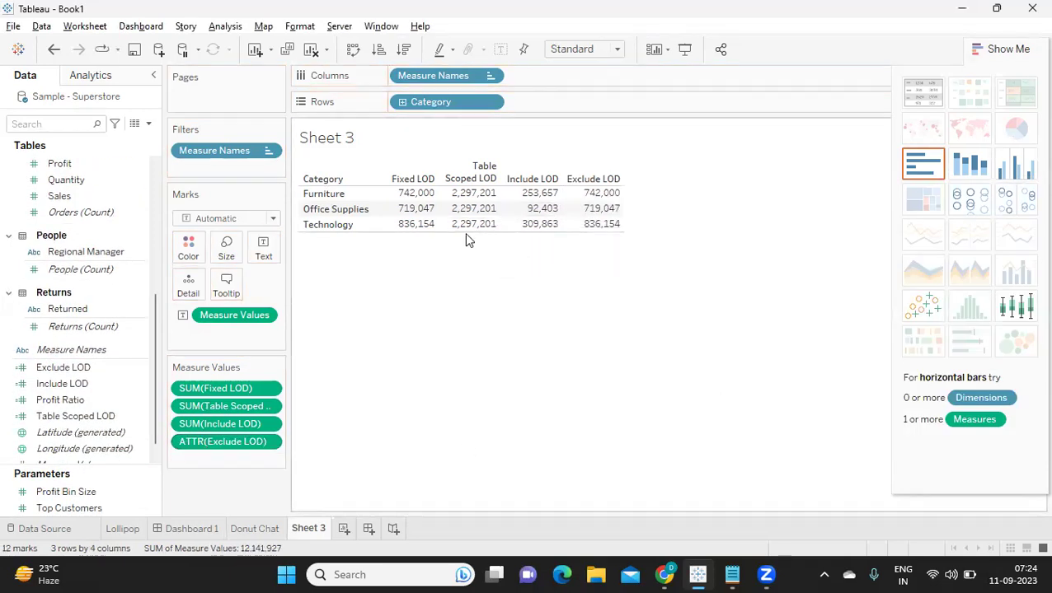
Expand the Category rows into Sub-Category and collapse the Show Me panel
{"action": "left_click", "coordinate": [403, 102]}
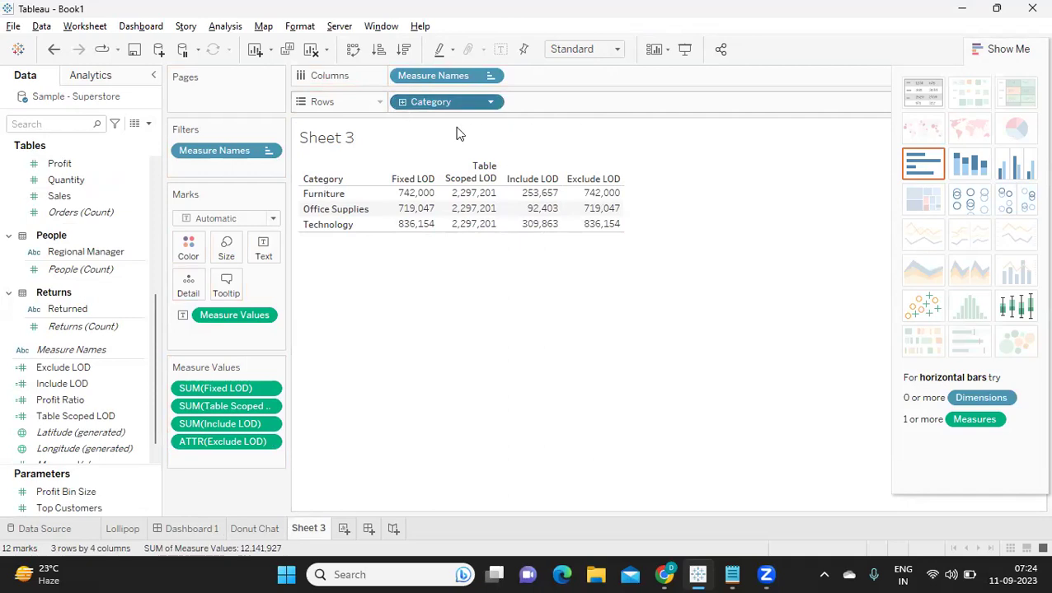
{"action": "left_click", "coordinate": [1005, 48]}
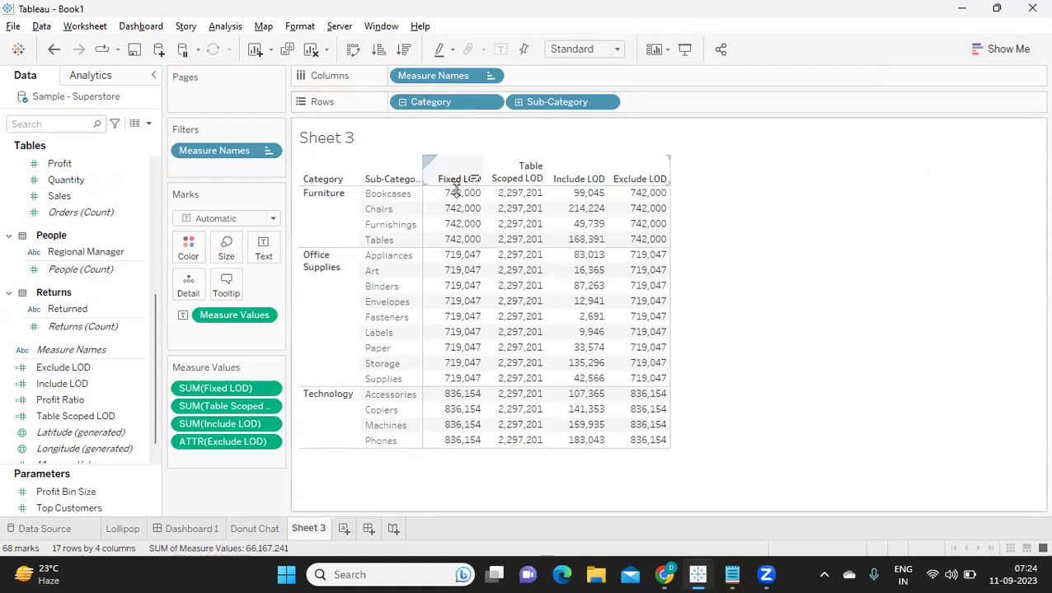
{"action": "mouse_move", "coordinate": [459, 217]}
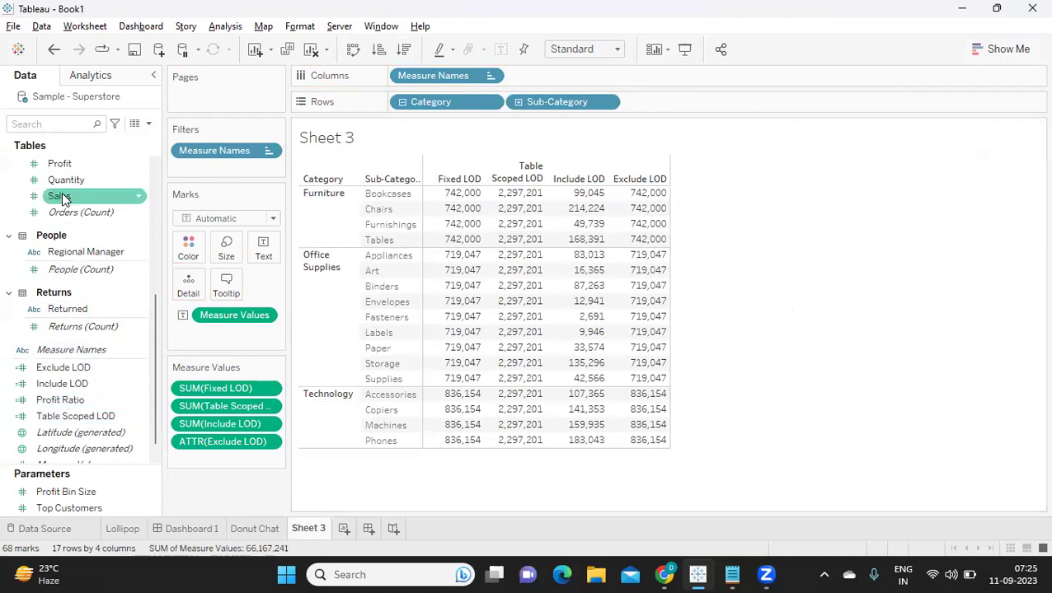
Drop Sales onto Measure Values beside the four LOD columns
{"action": "left_click_drag", "start_coordinate": [64, 198], "coordinate": [205, 371]}
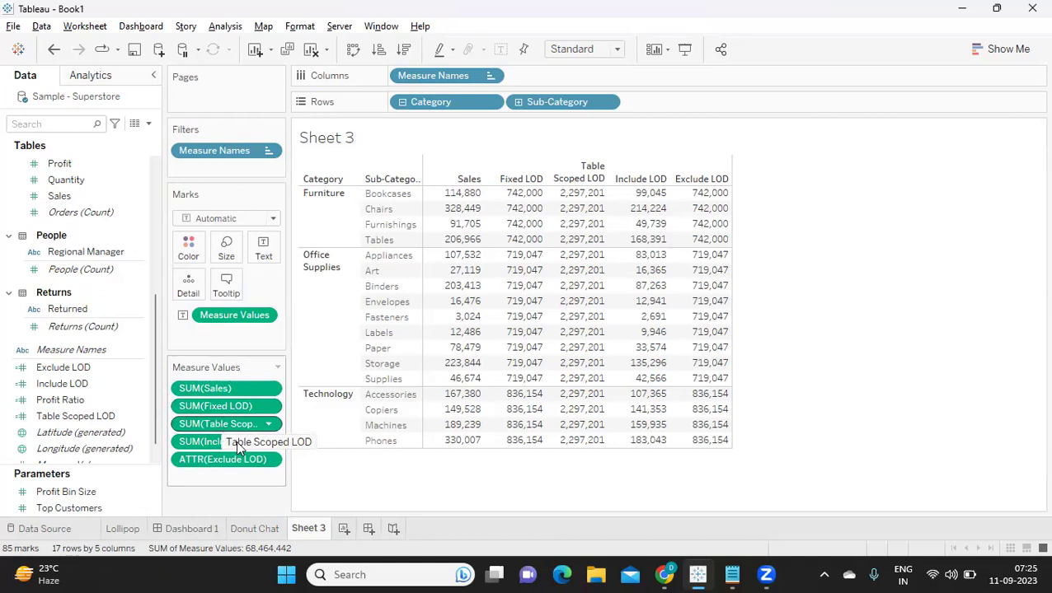
{"action": "left_click", "coordinate": [731, 574]}
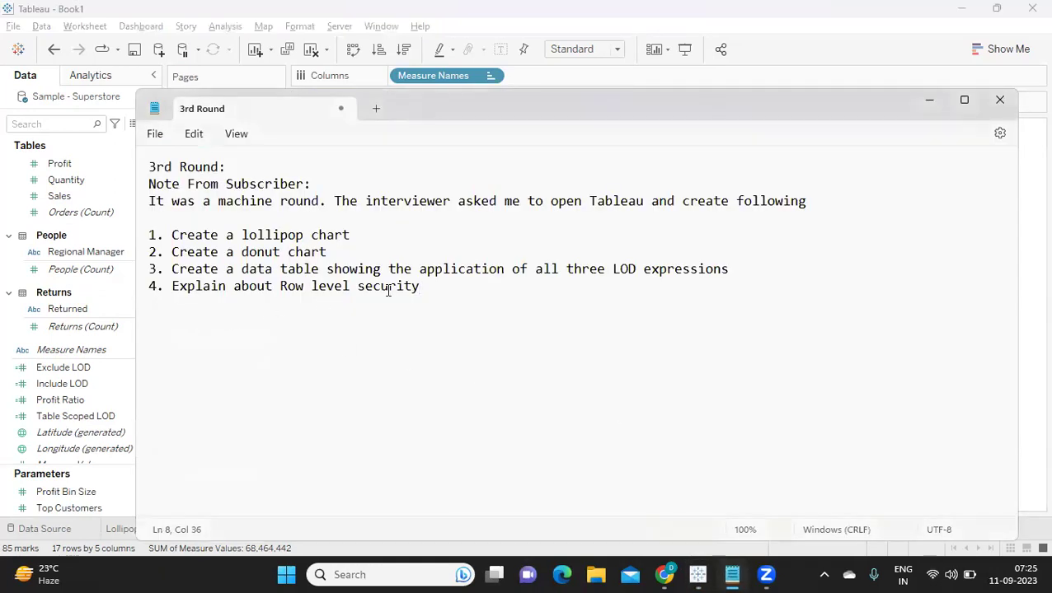
{"action": "left_click_drag", "start_coordinate": [446, 287], "coordinate": [136, 298]}
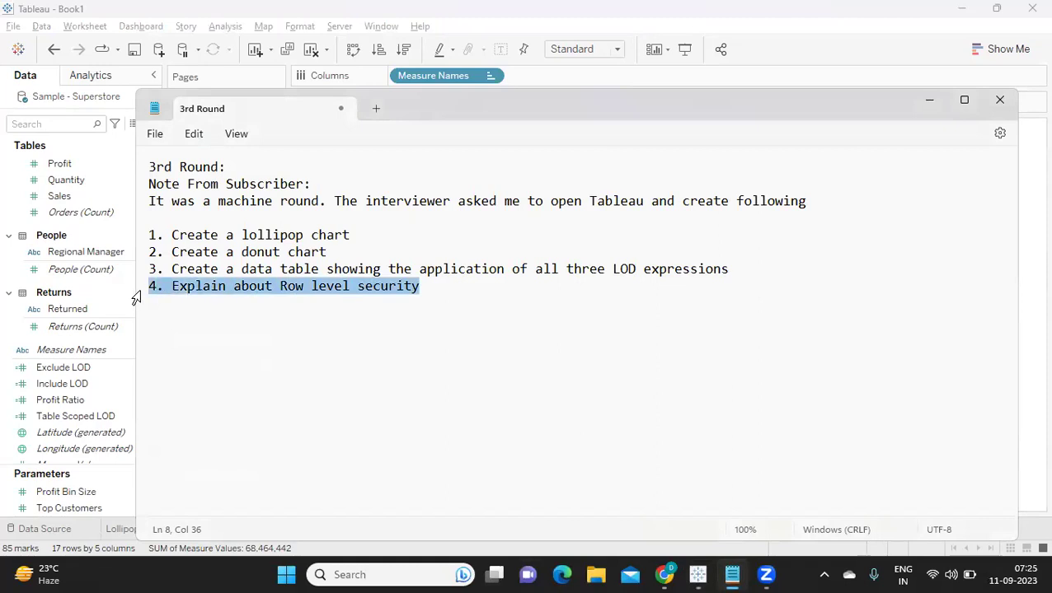
{"action": "left_click", "coordinate": [939, 99]}
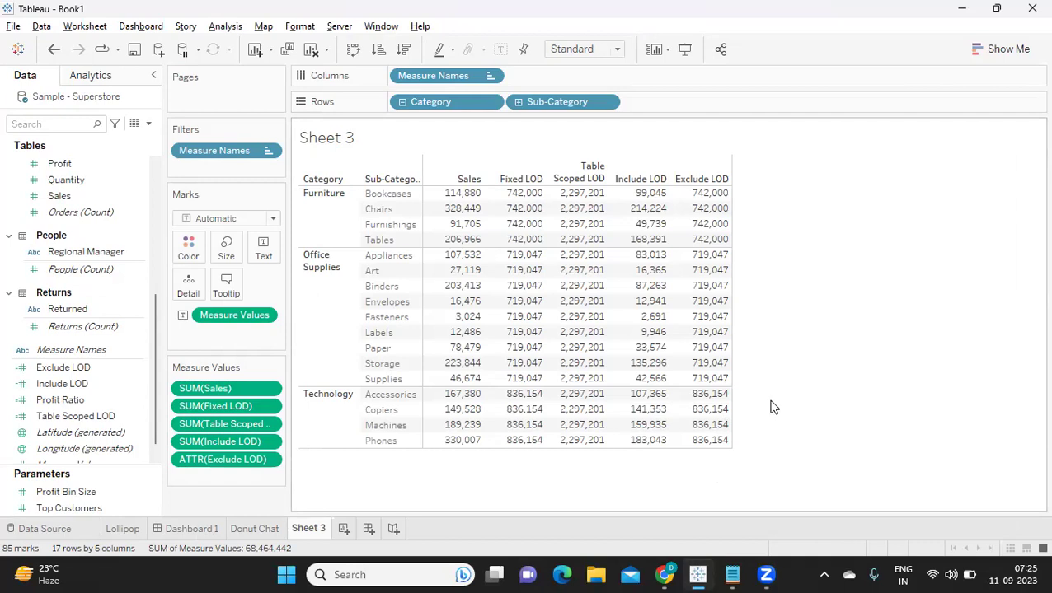
Show the Server menu's Create User Filter choices
{"action": "left_click", "coordinate": [340, 26]}
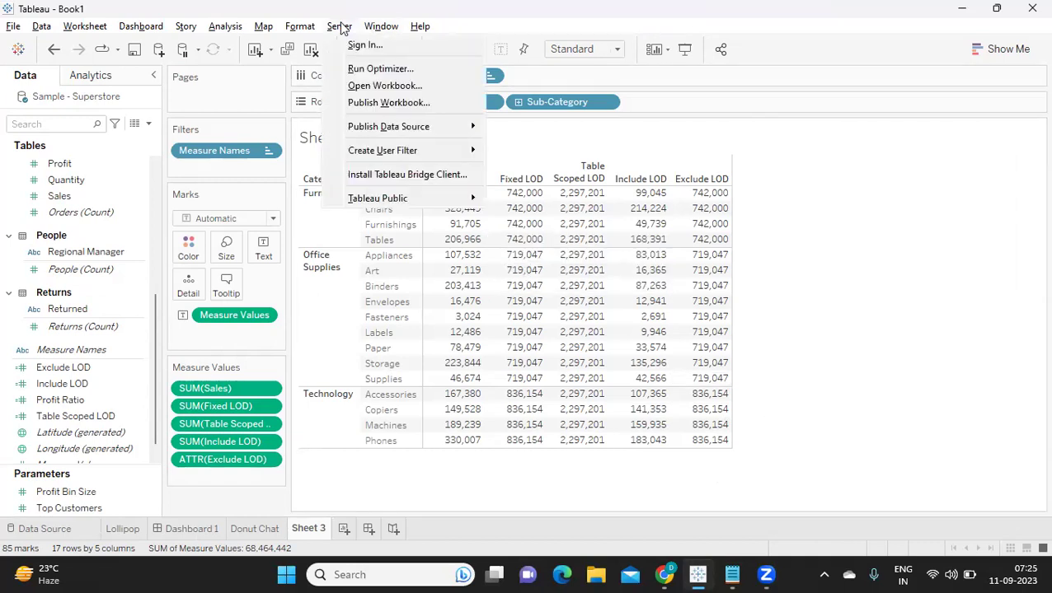
{"action": "mouse_move", "coordinate": [377, 153]}
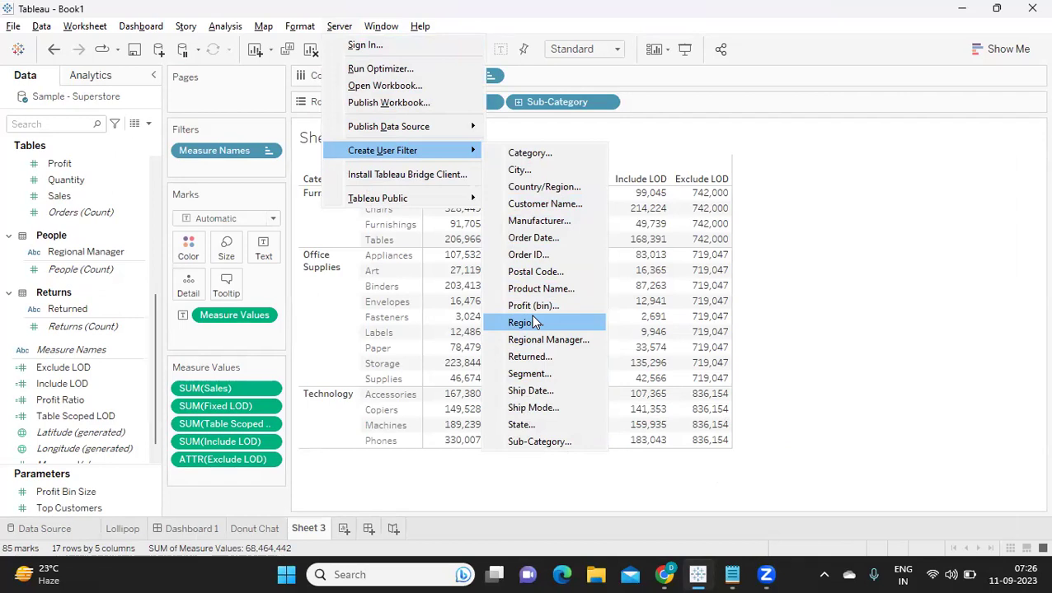
Browse the User function category and save an empty Calculation1 field
{"action": "left_click", "coordinate": [149, 123]}
{"action": "left_click", "coordinate": [120, 133]}
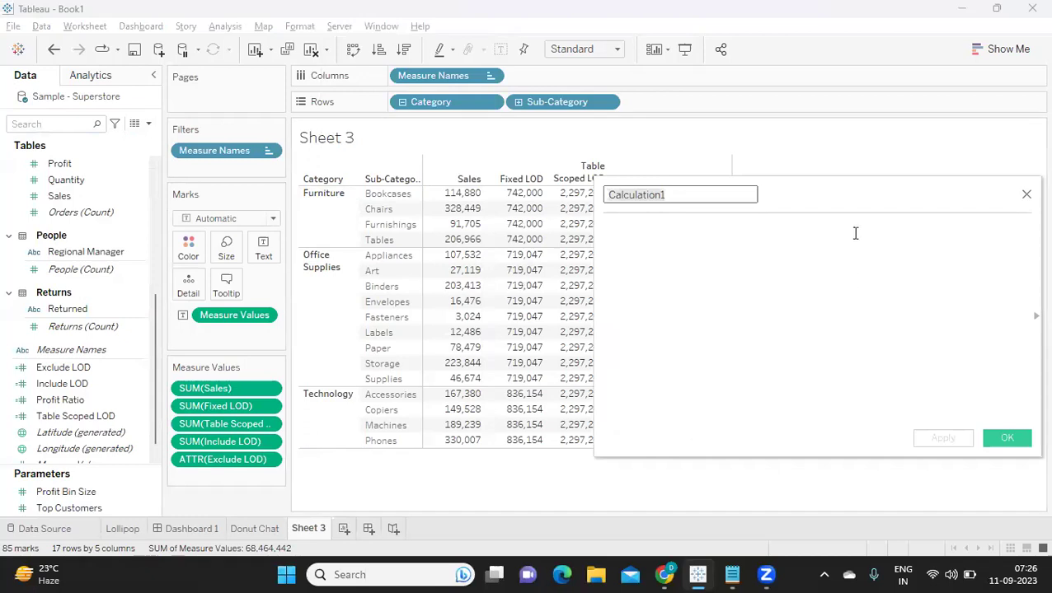
{"action": "left_click_drag", "start_coordinate": [848, 198], "coordinate": [609, 182]}
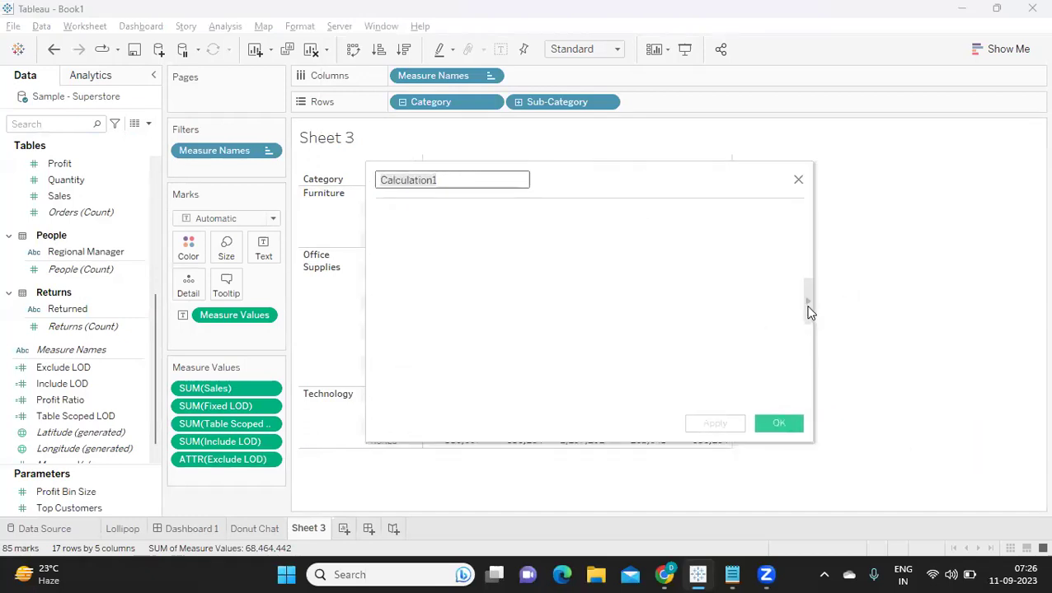
{"action": "left_click", "coordinate": [808, 309]}
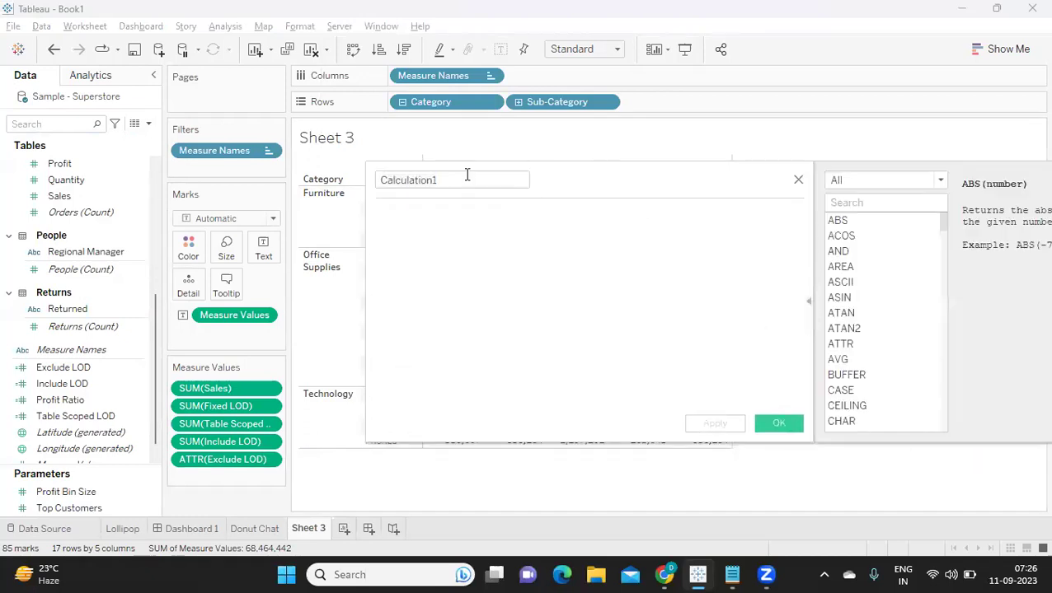
{"action": "left_click", "coordinate": [858, 185]}
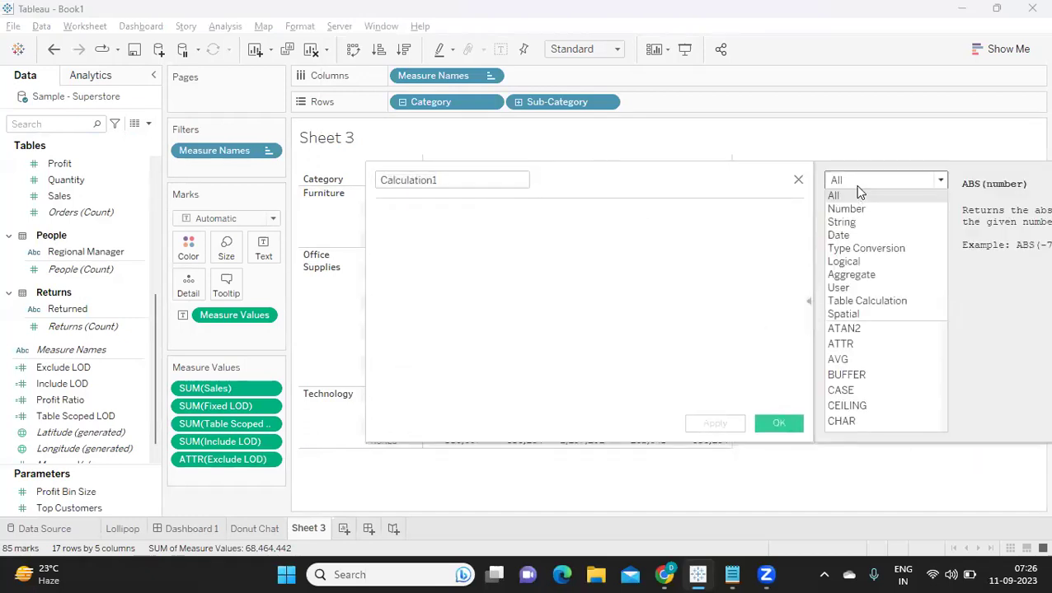
{"action": "left_click", "coordinate": [838, 288]}
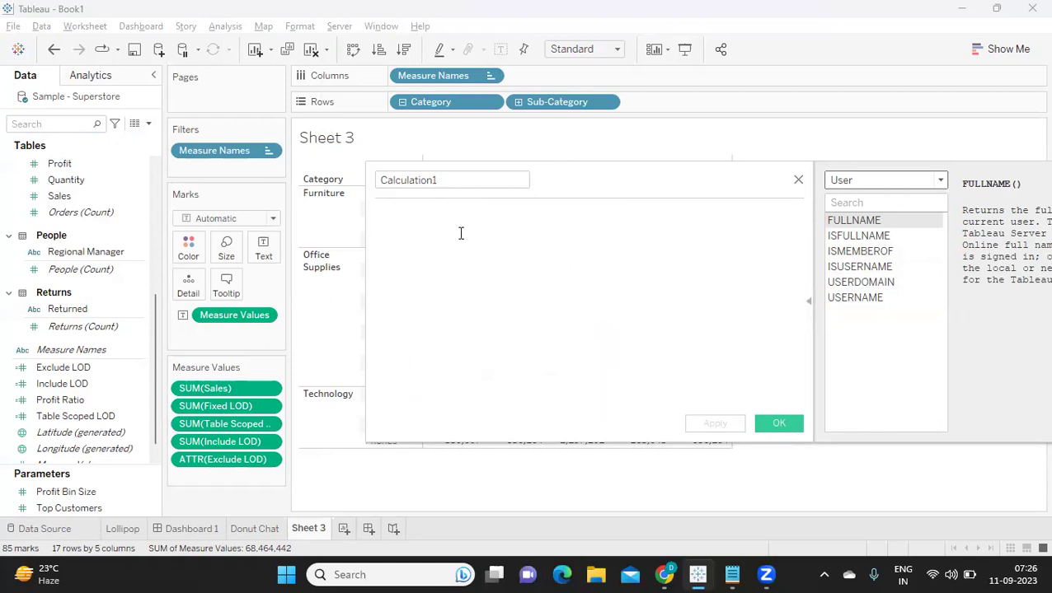
{"action": "left_click", "coordinate": [808, 303]}
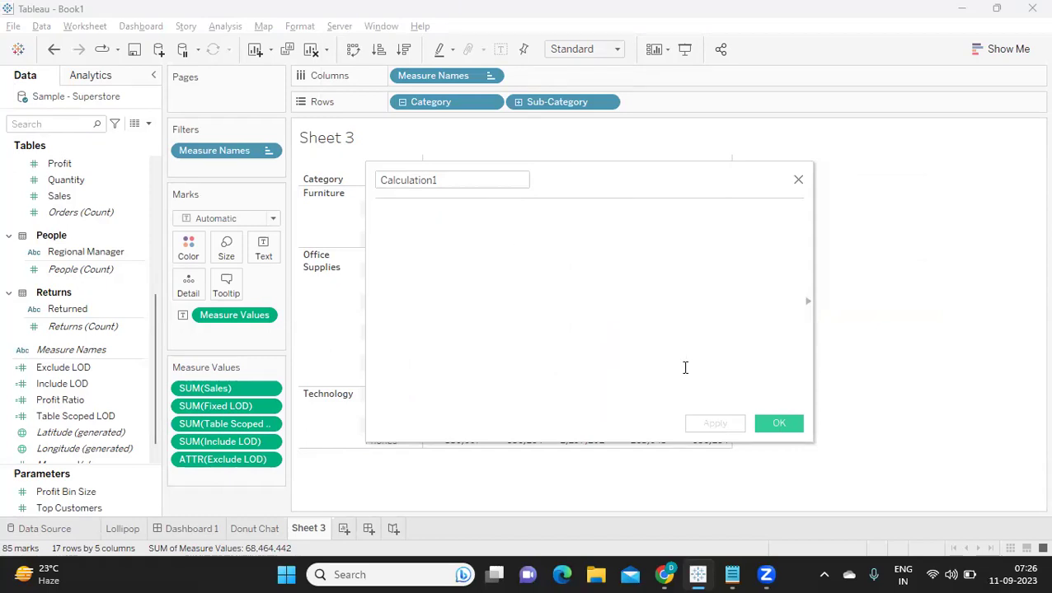
{"action": "left_click", "coordinate": [779, 423]}
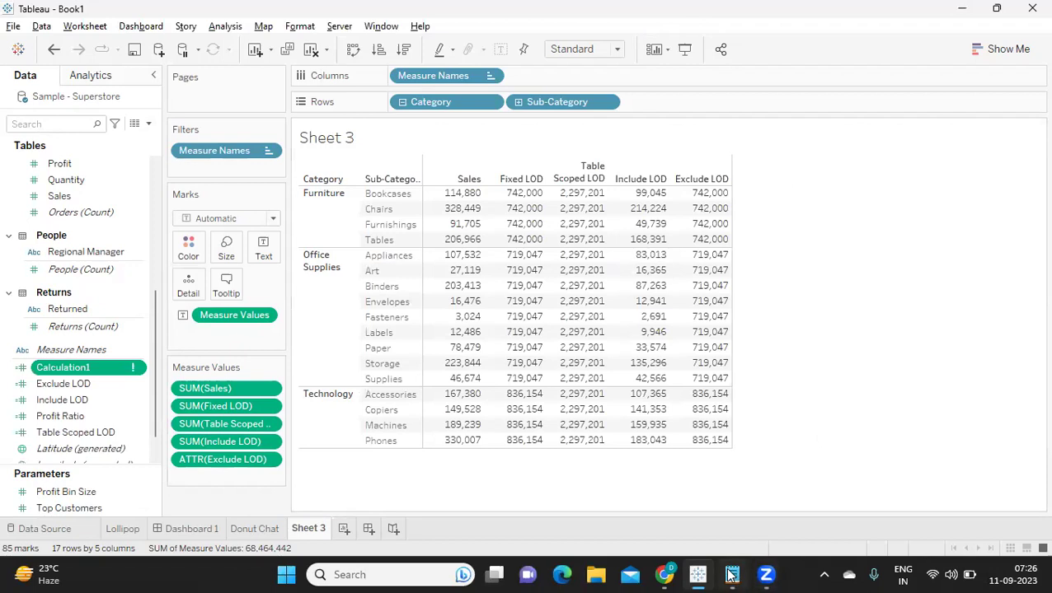
Bring the 3rd Round Notepad notes forward and select all their text
{"action": "left_click", "coordinate": [732, 574]}
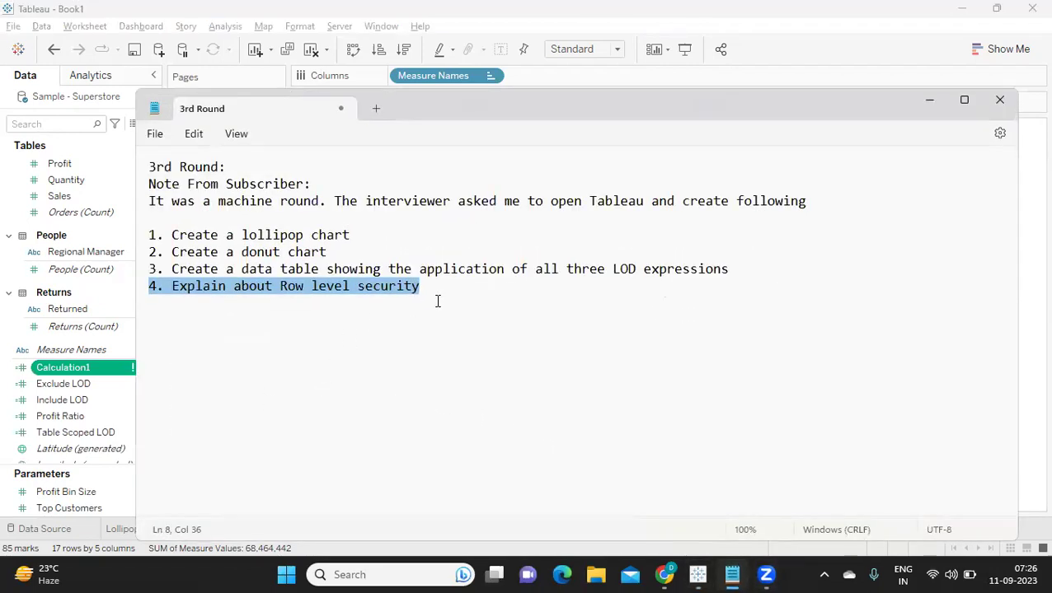
{"action": "left_click", "coordinate": [437, 298]}
{"action": "left_click_drag", "start_coordinate": [470, 296], "coordinate": [124, 161]}
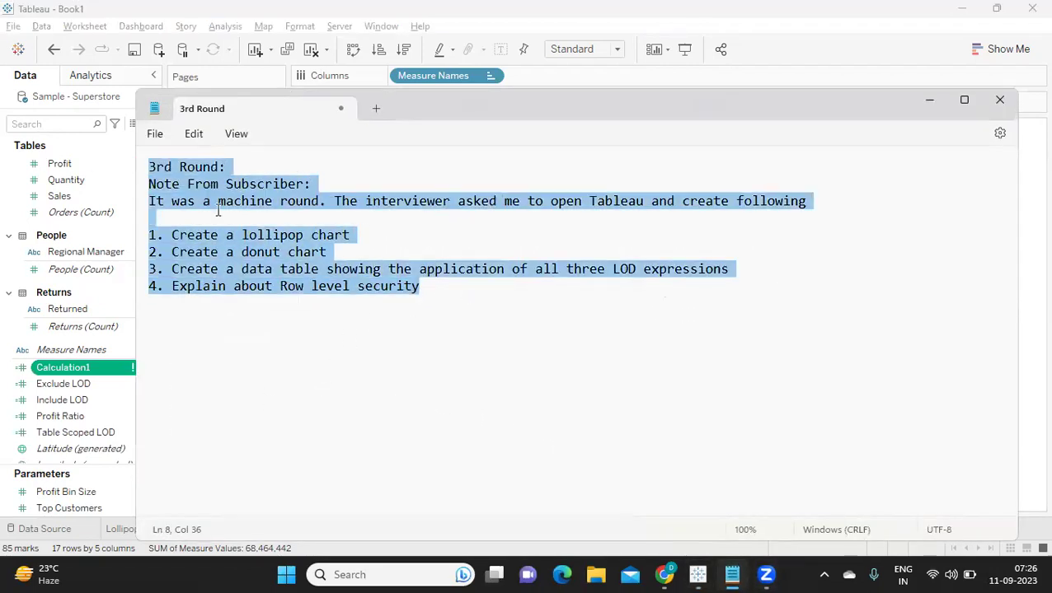